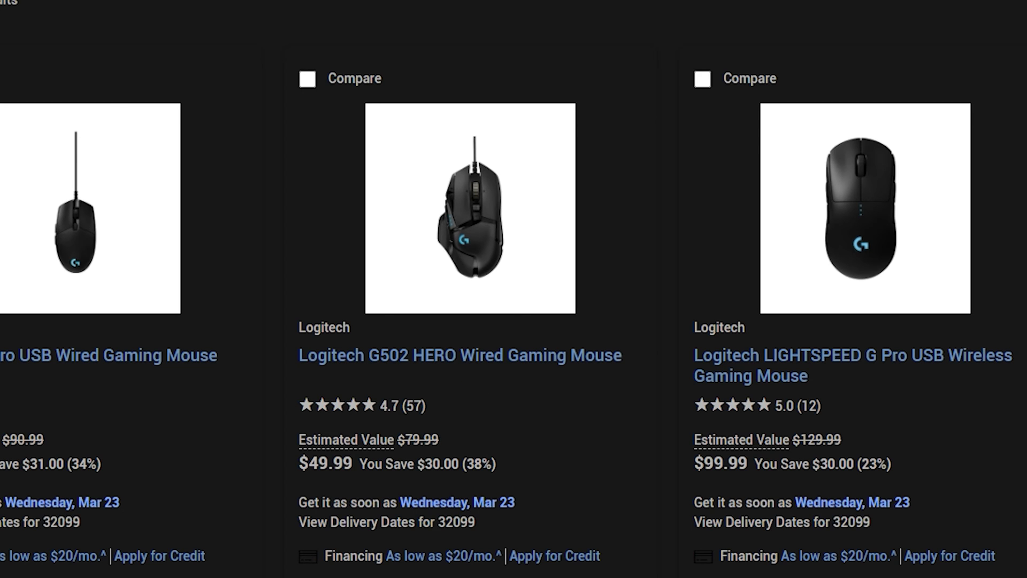
Find the Logitech G HUB download page on logitechg.com and launch the Windows 10 installer.
scroll(514, 289, "down", 3)
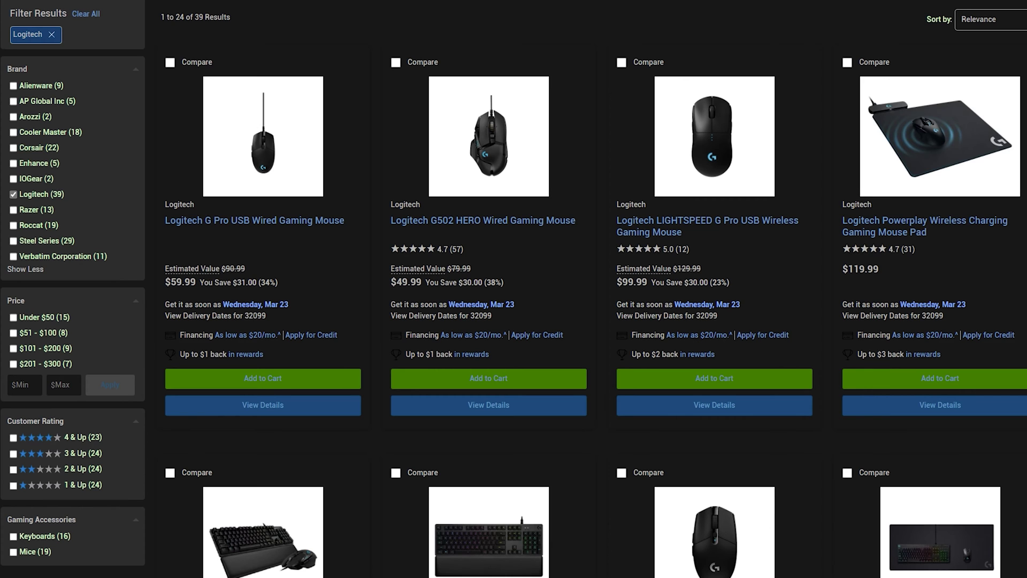
scroll(595, 289, "down", 4)
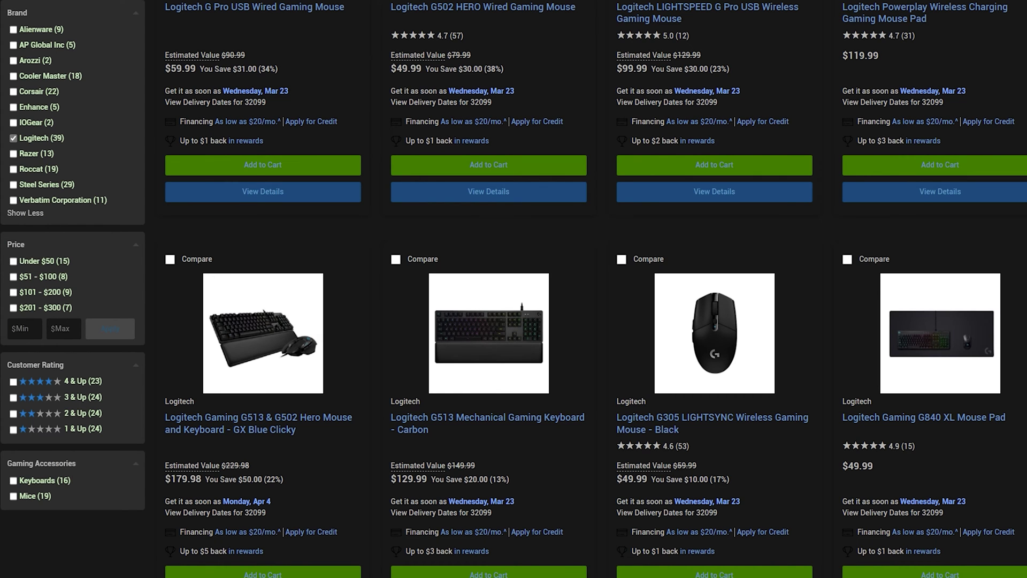
scroll(595, 288, "up", 6)
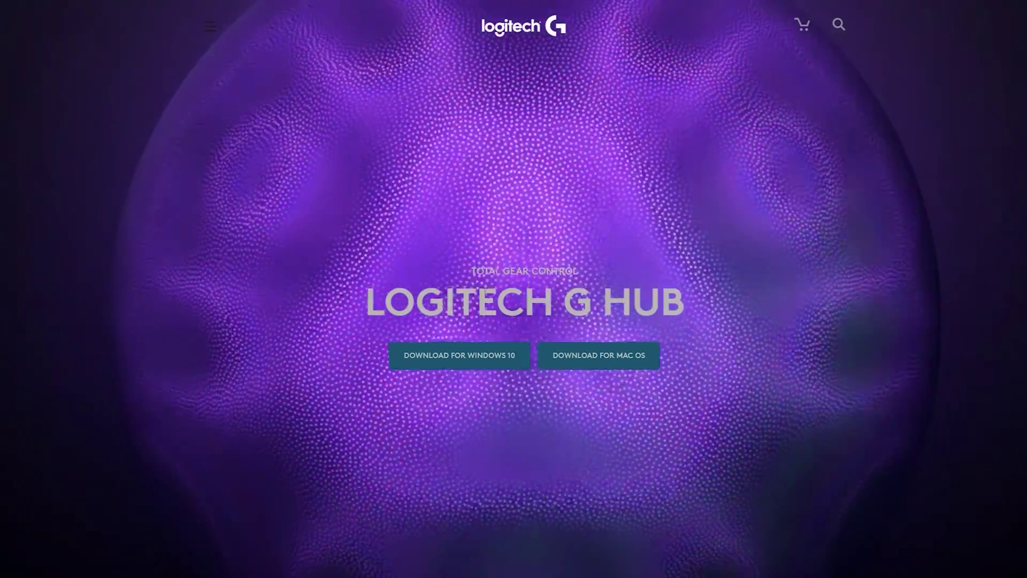
triple_click(591, 356)
left_click(864, 124)
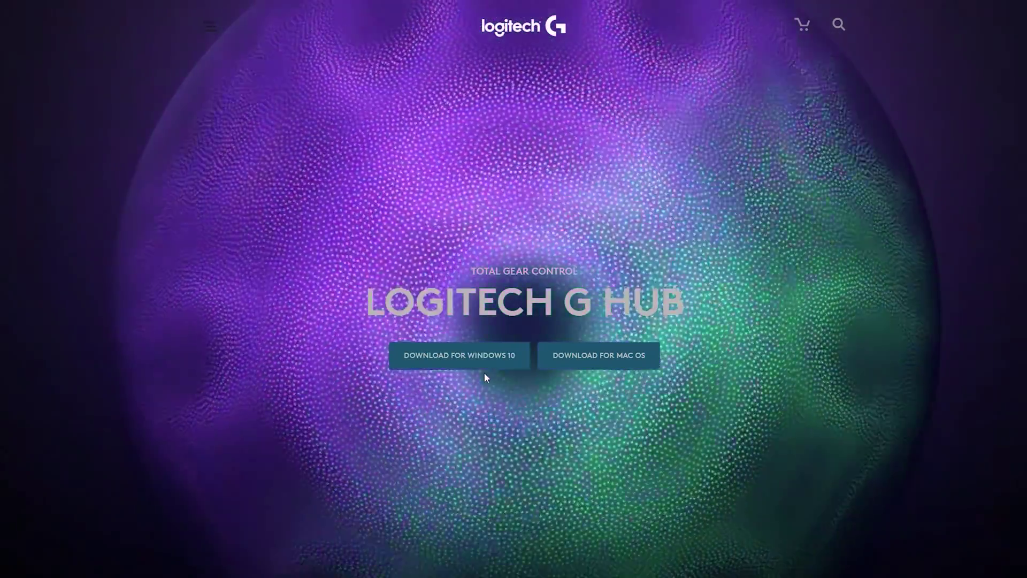
left_click_drag(486, 378, 599, 369)
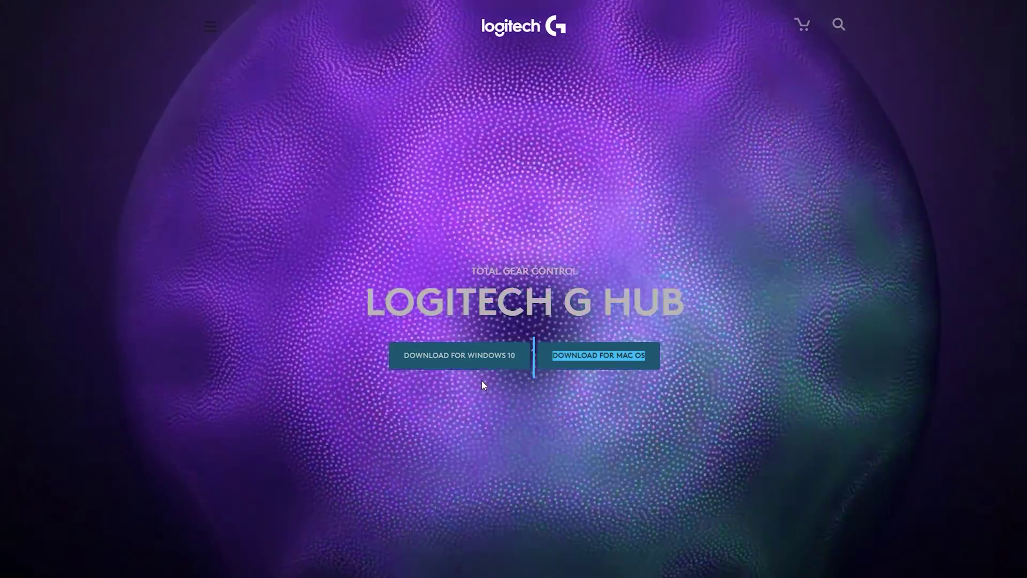
left_click_drag(484, 384, 328, 528)
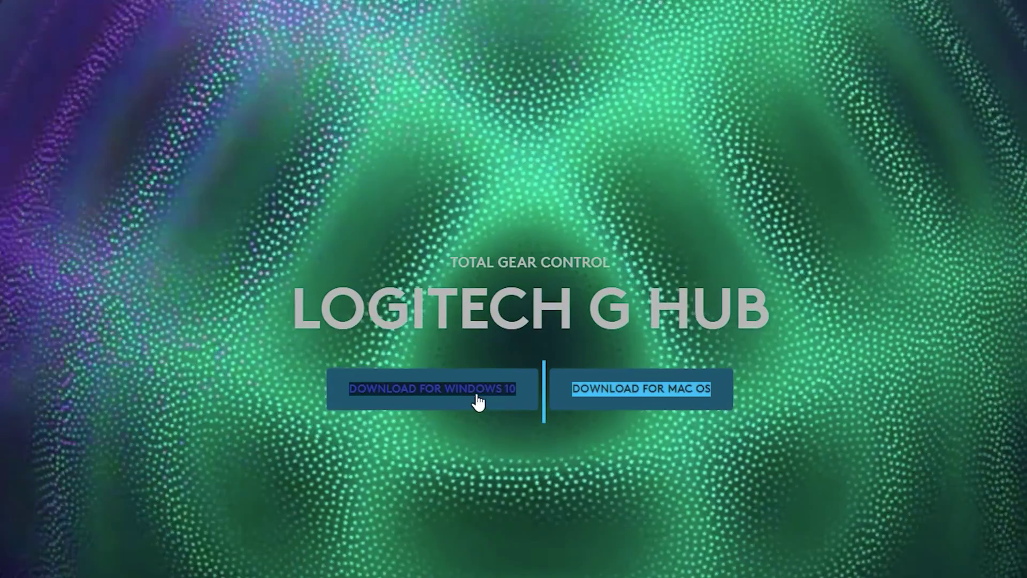
Allow the Logitech G HUB installer to make changes in User Account Control.
left_click_drag(475, 401, 499, 401)
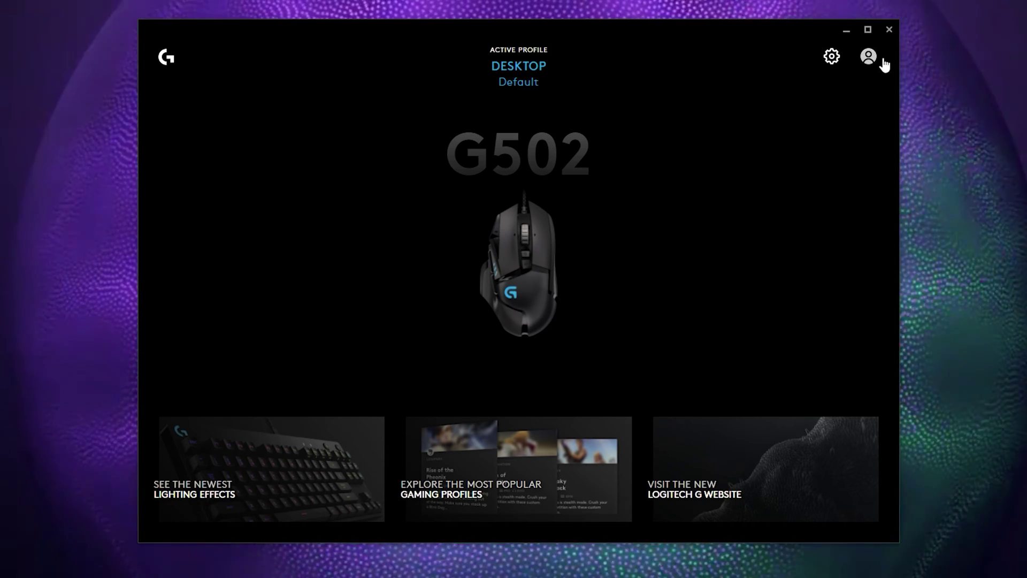
left_click(873, 59)
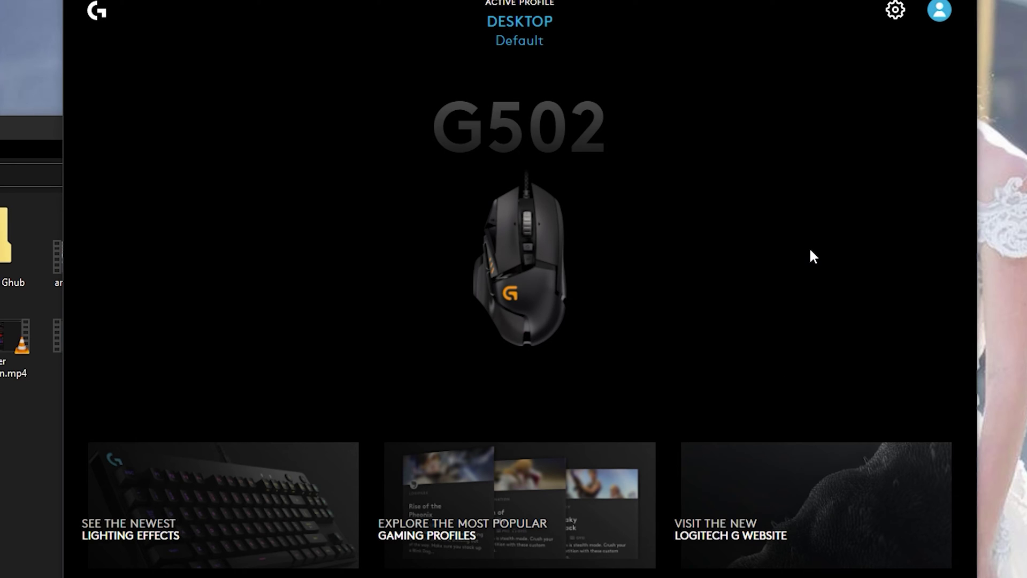
left_click(940, 10)
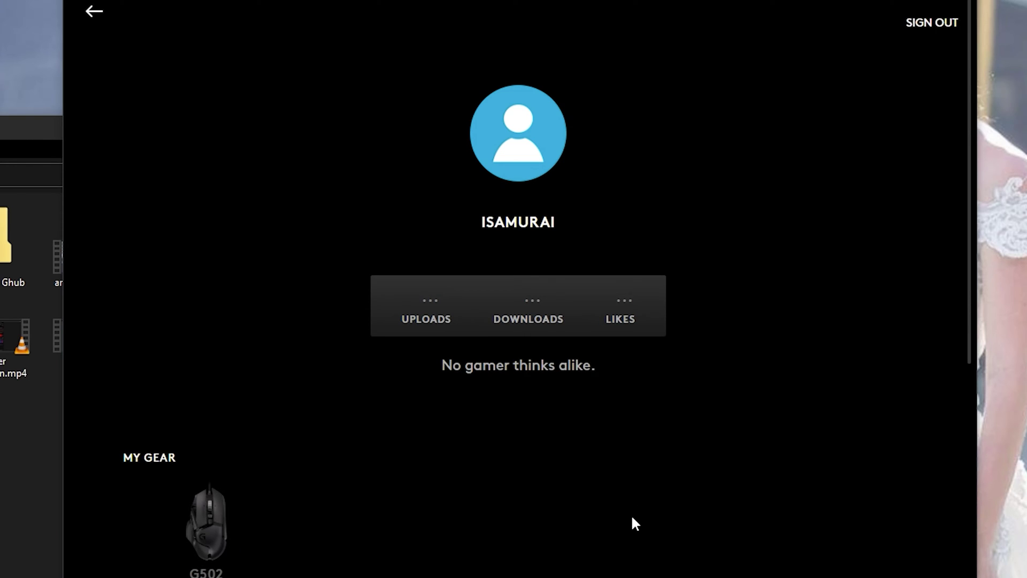
left_click(94, 11)
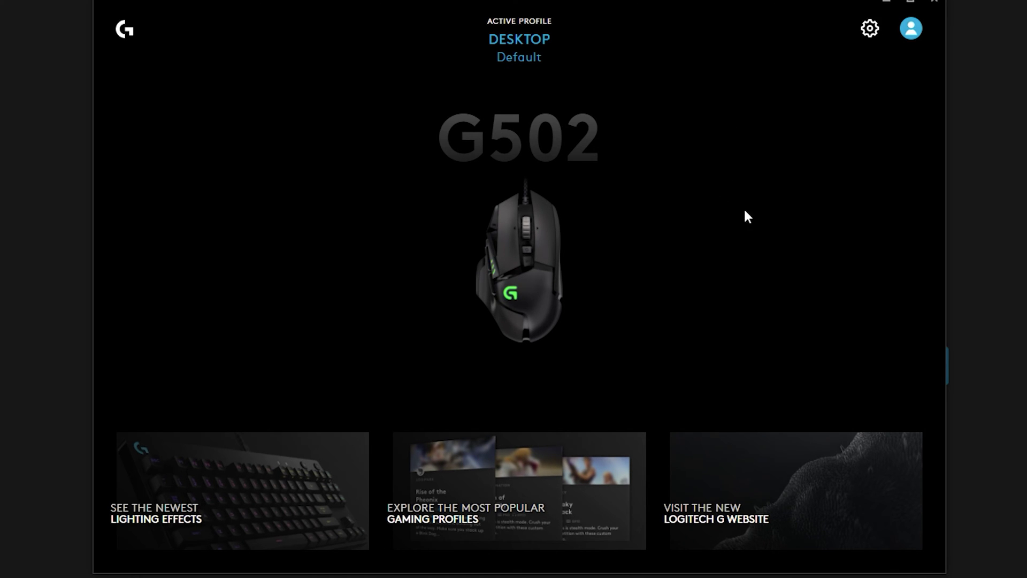
left_click(510, 43)
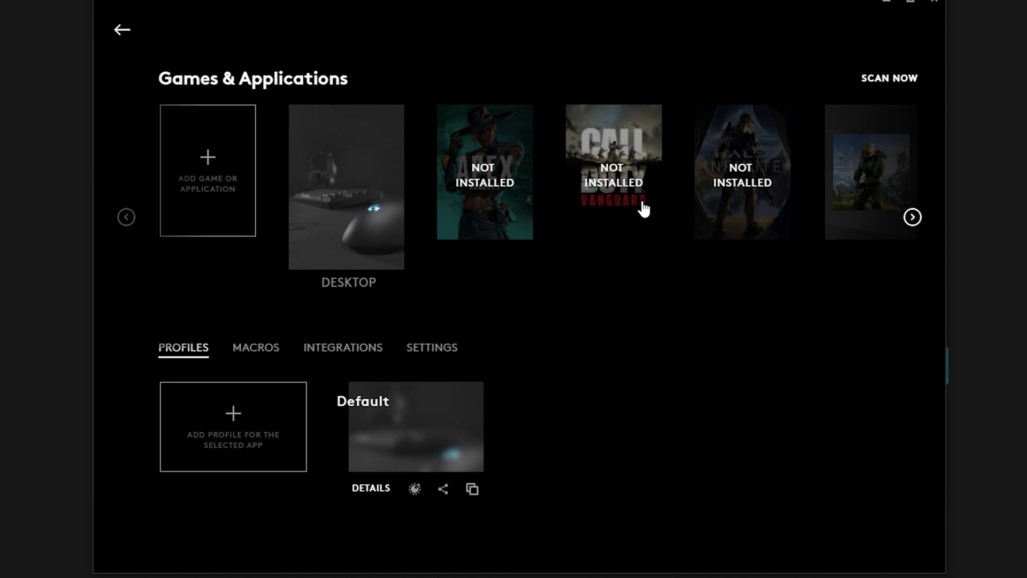
Page through the game profile tiles to the last one and back, then return home on Desktop Default.
left_click(912, 217)
left_click(913, 217)
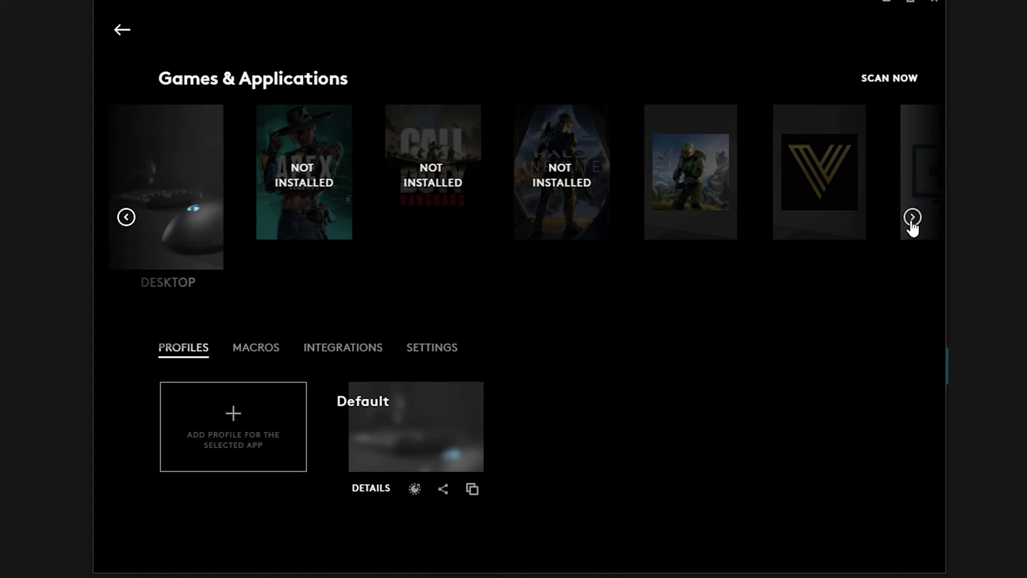
left_click(917, 219)
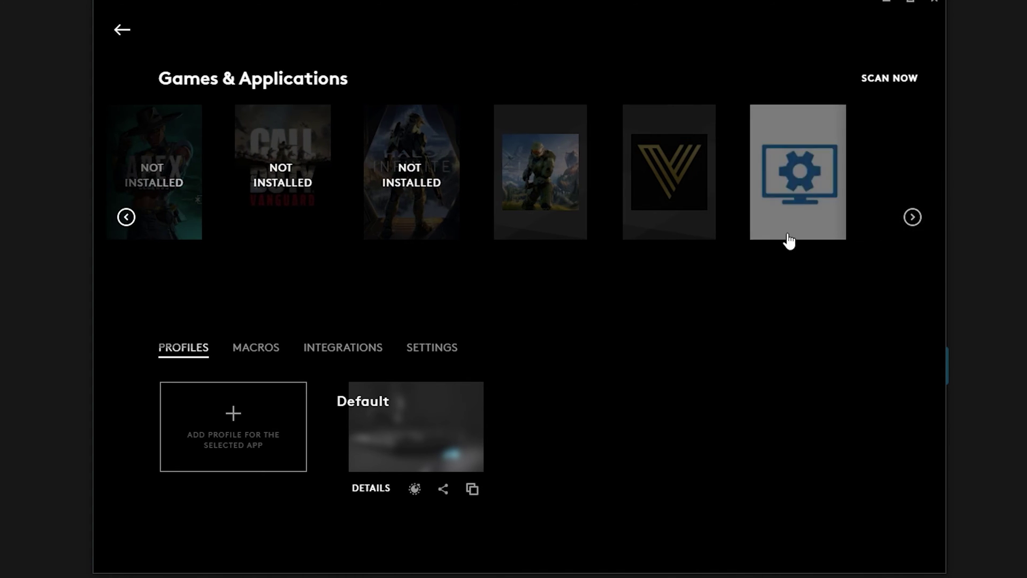
left_click(137, 221)
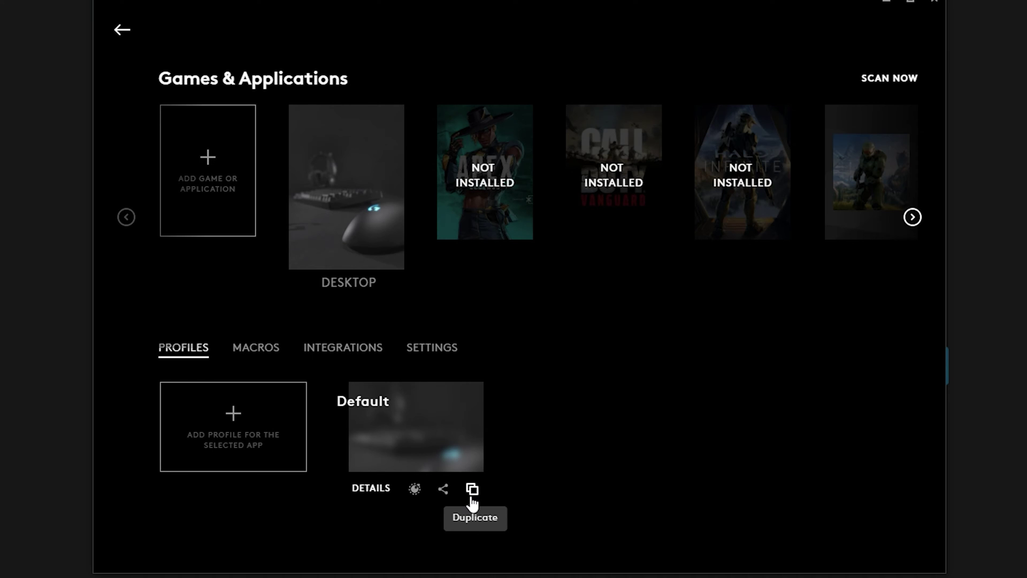
left_click(416, 459)
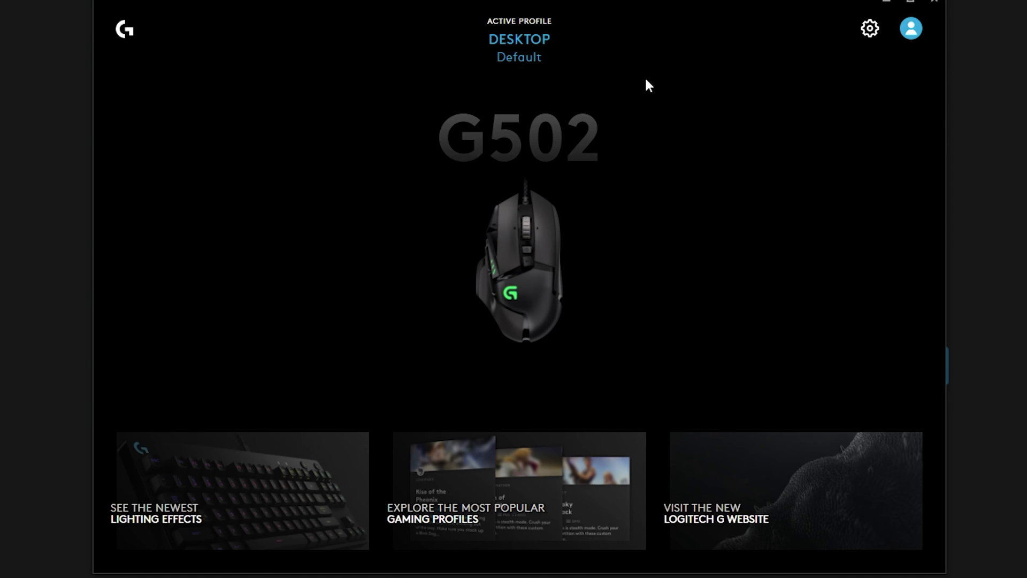
Make the HaloInfinite Default profile active and return to the home screen.
left_click(523, 42)
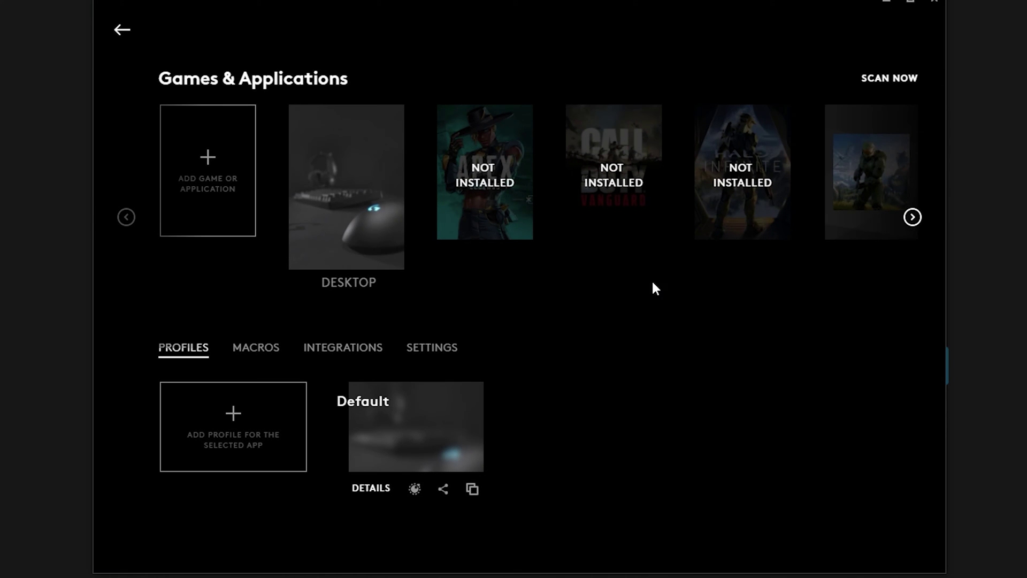
left_click(851, 222)
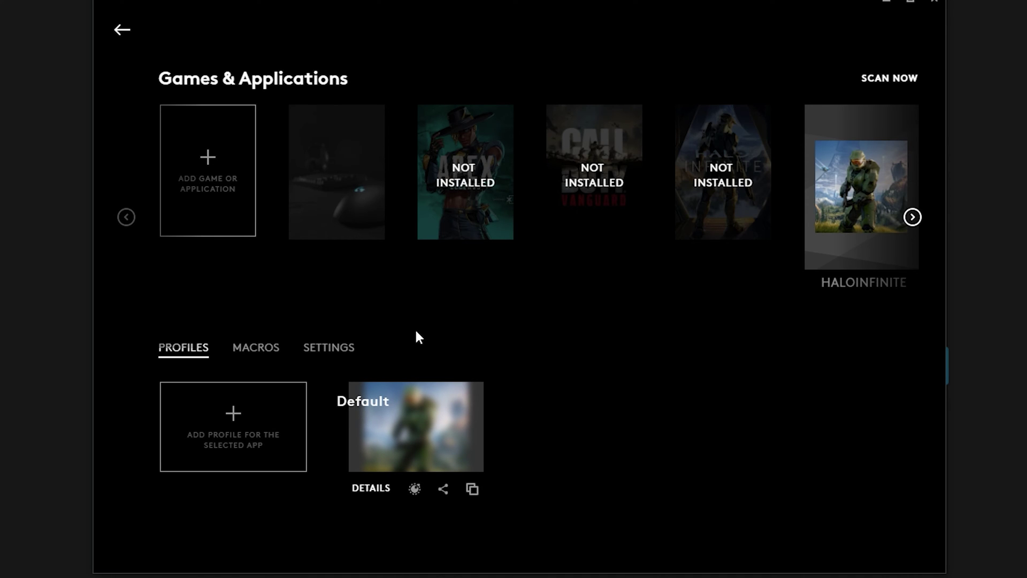
left_click(447, 414)
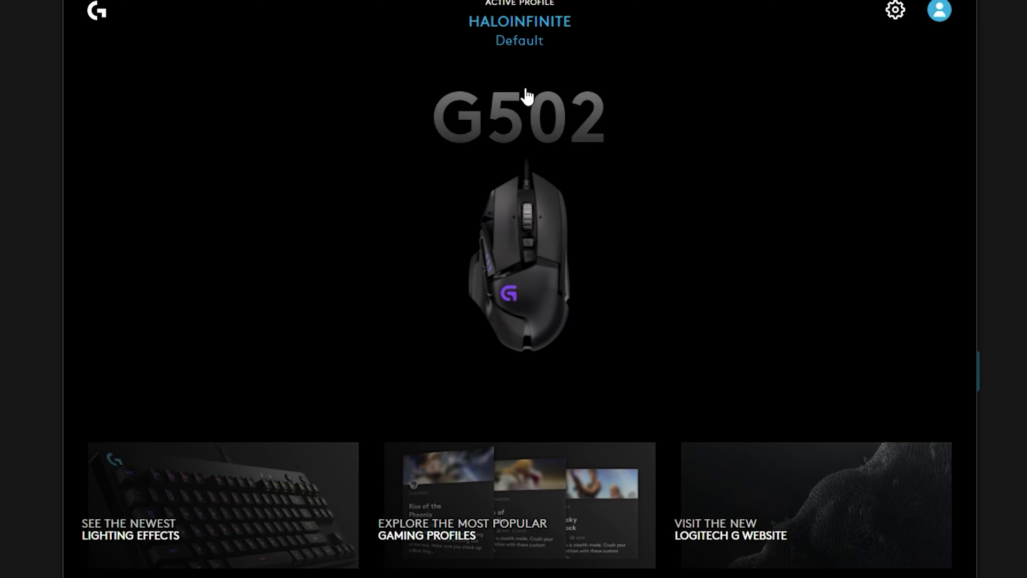
Switch back to the Desktop Default profile and bring up the G502 button assignments.
left_click(546, 48)
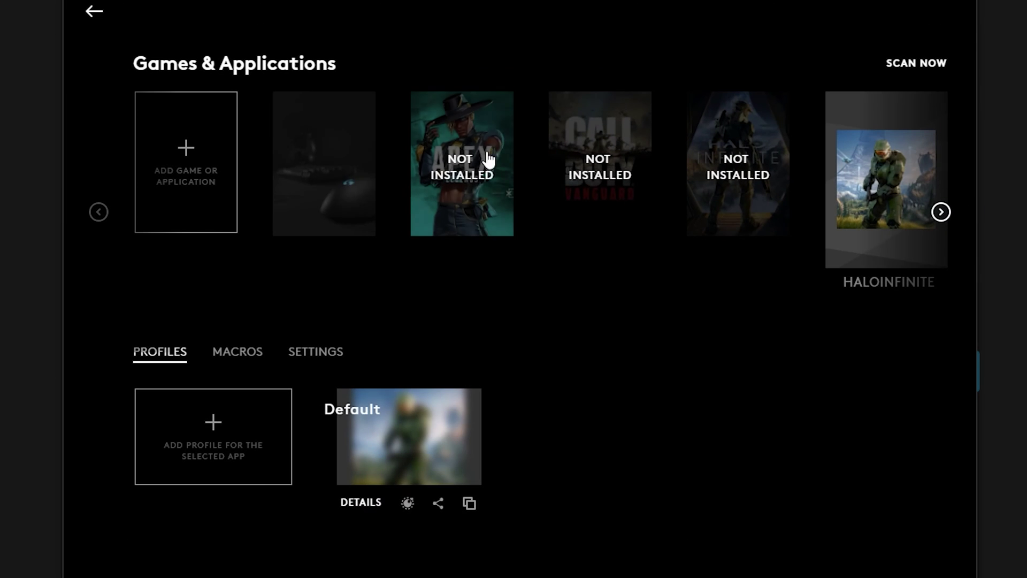
left_click(354, 210)
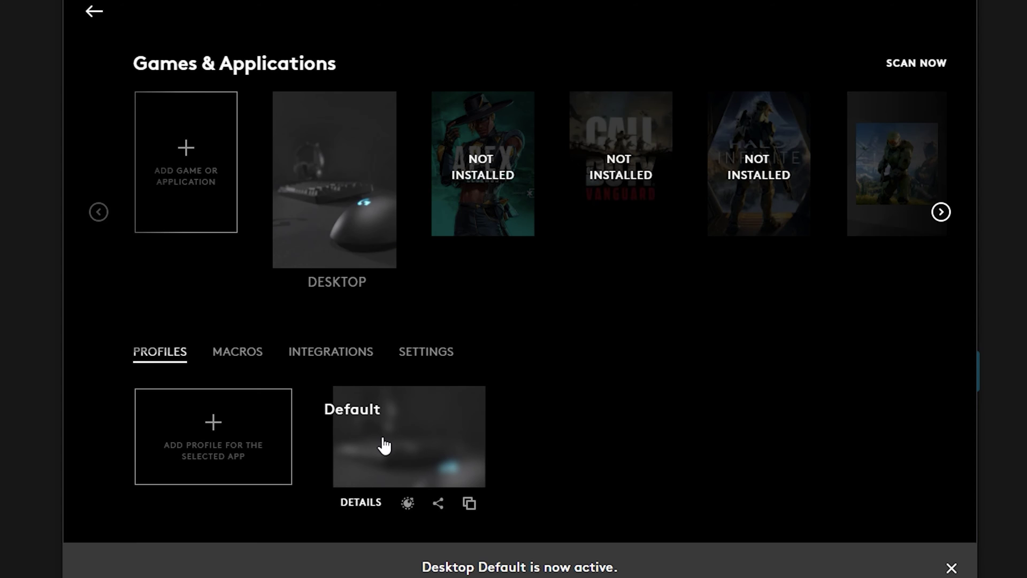
left_click(380, 455)
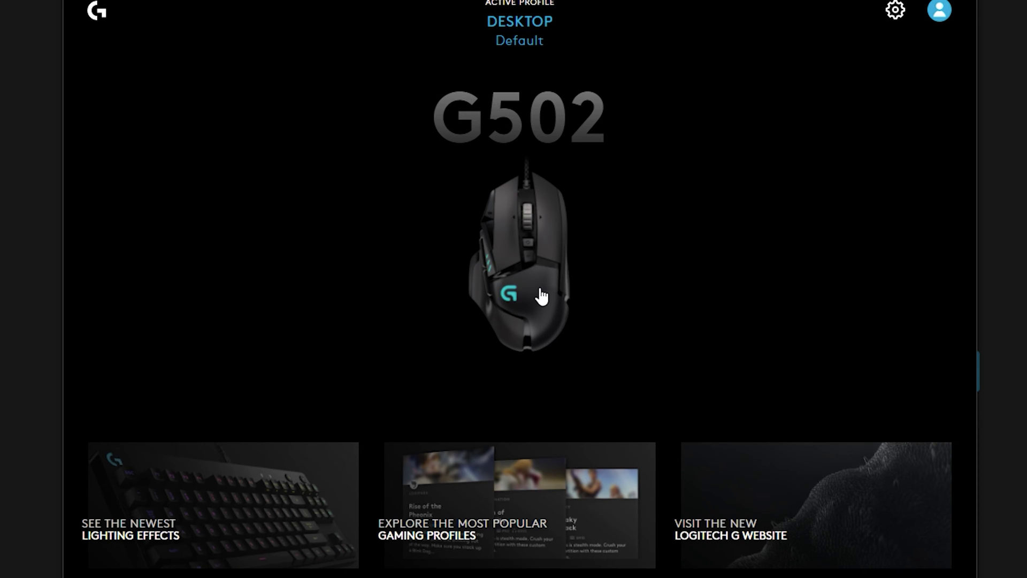
left_click(516, 307)
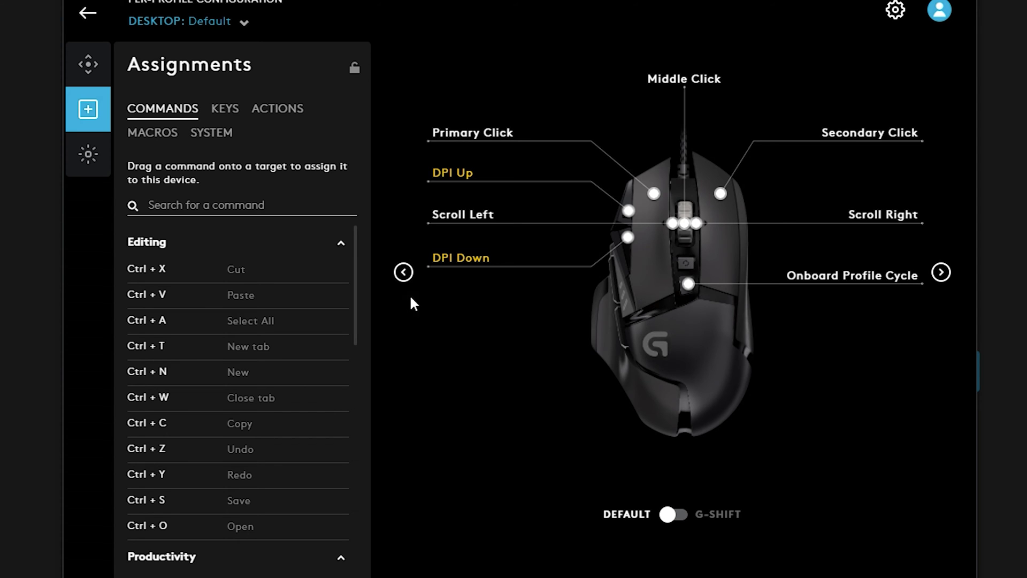
Assign the Close tab (Ctrl + W) command to the G502's DPI Shift button.
left_click(403, 272)
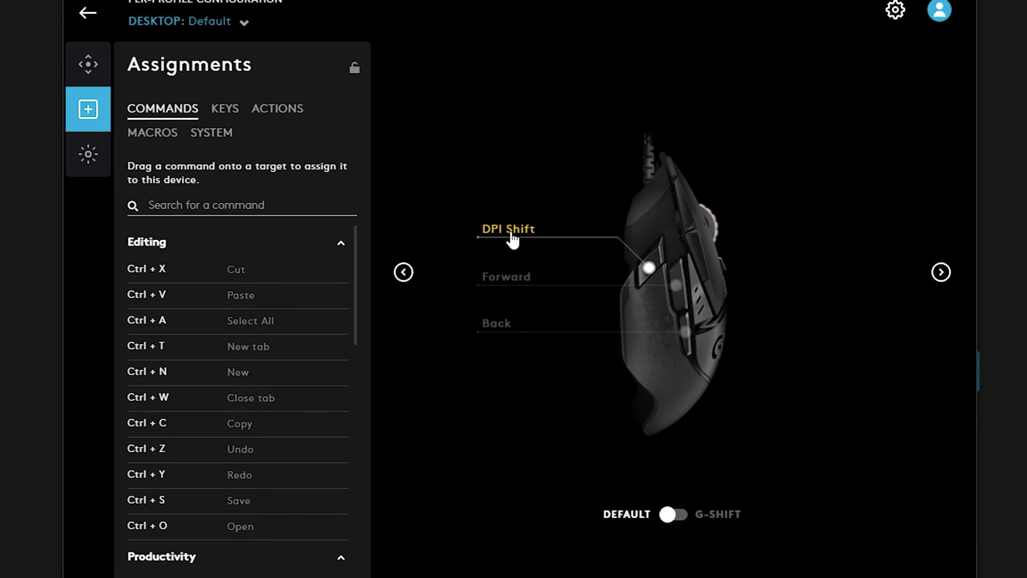
left_click(511, 231)
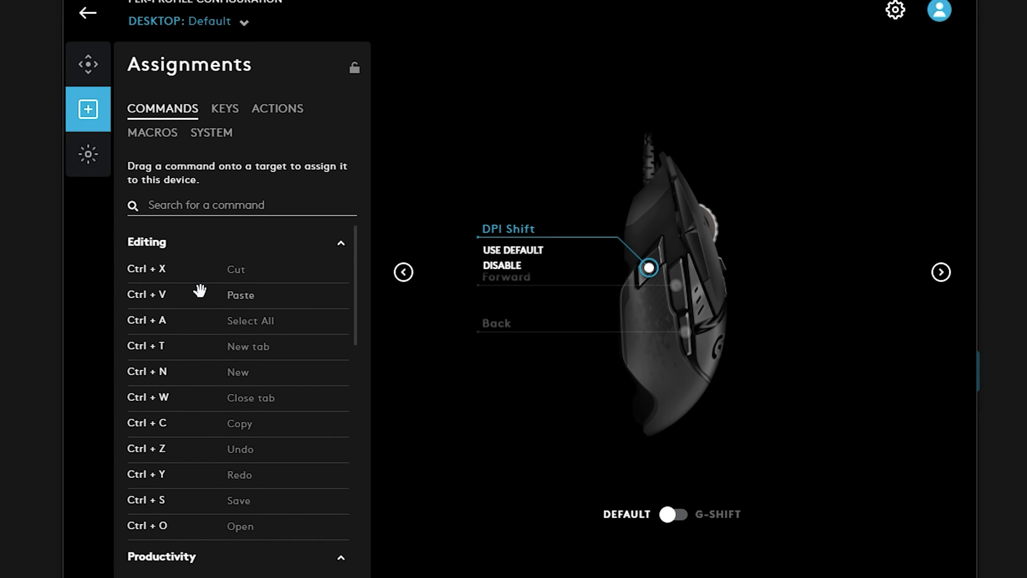
scroll(271, 305, "down", 3)
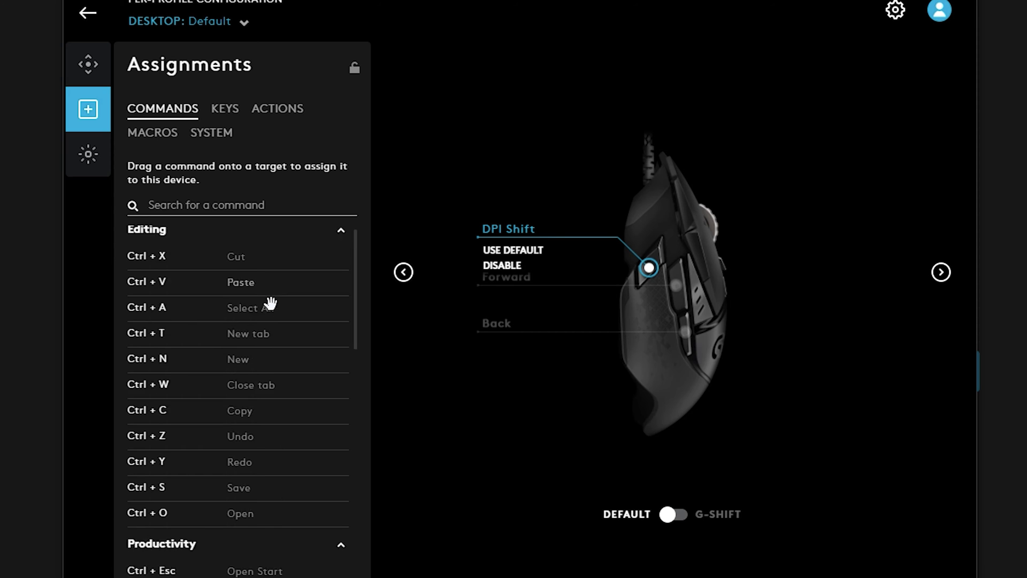
scroll(270, 302, "up", 3)
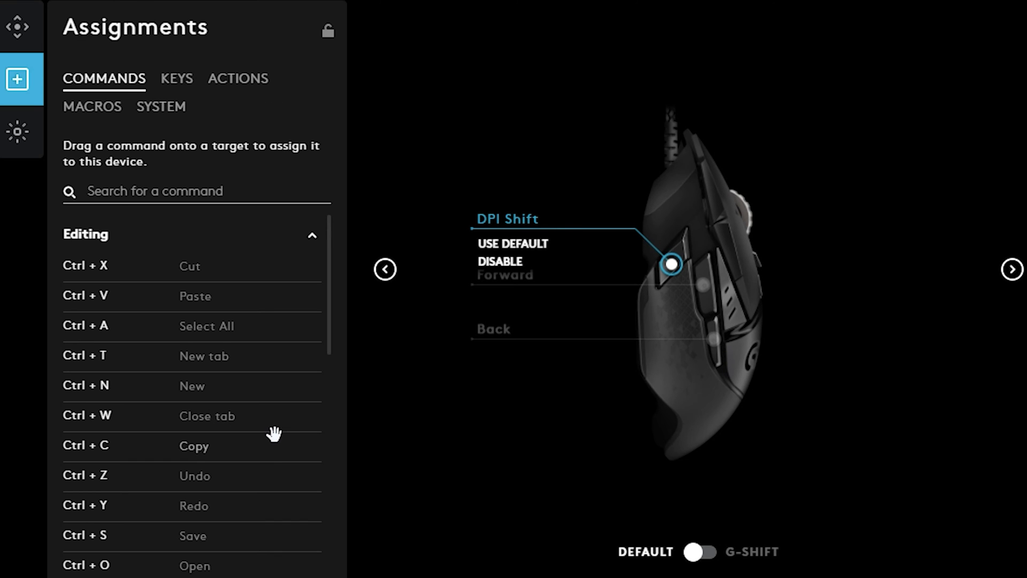
left_click_drag(217, 417, 531, 354)
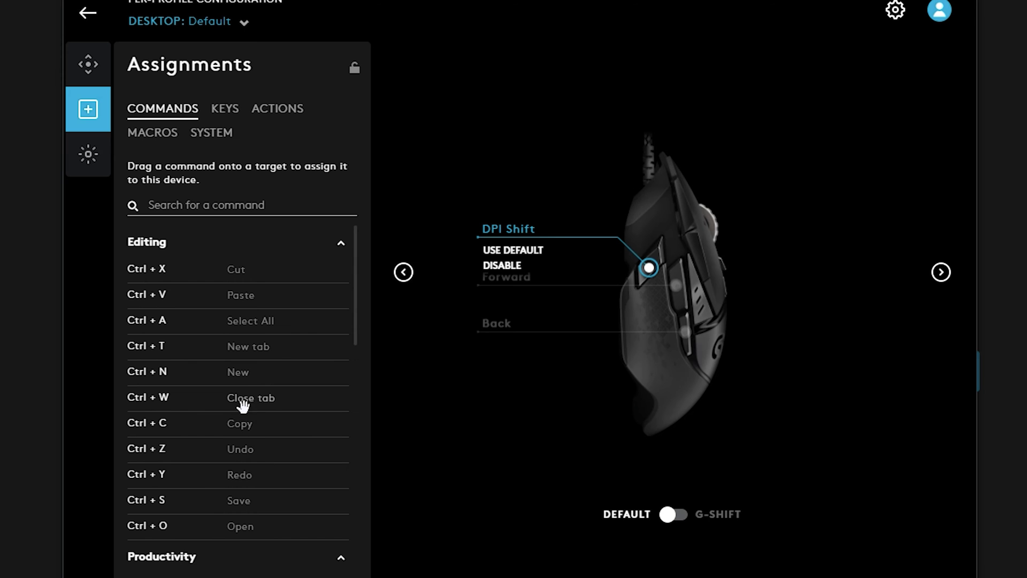
left_click_drag(244, 407, 653, 268)
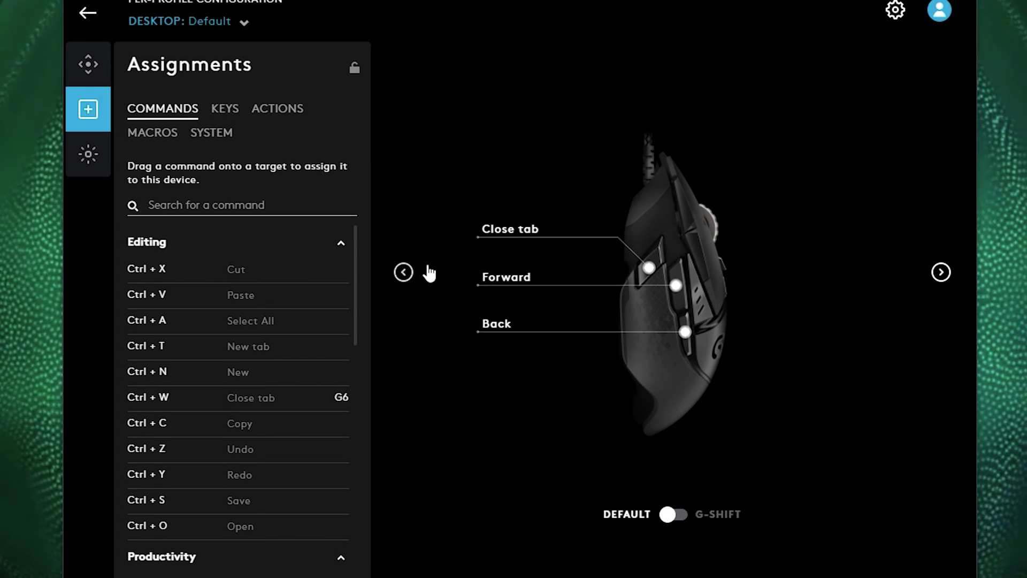
Flip the mouse image between its top and side button views.
left_click(404, 271)
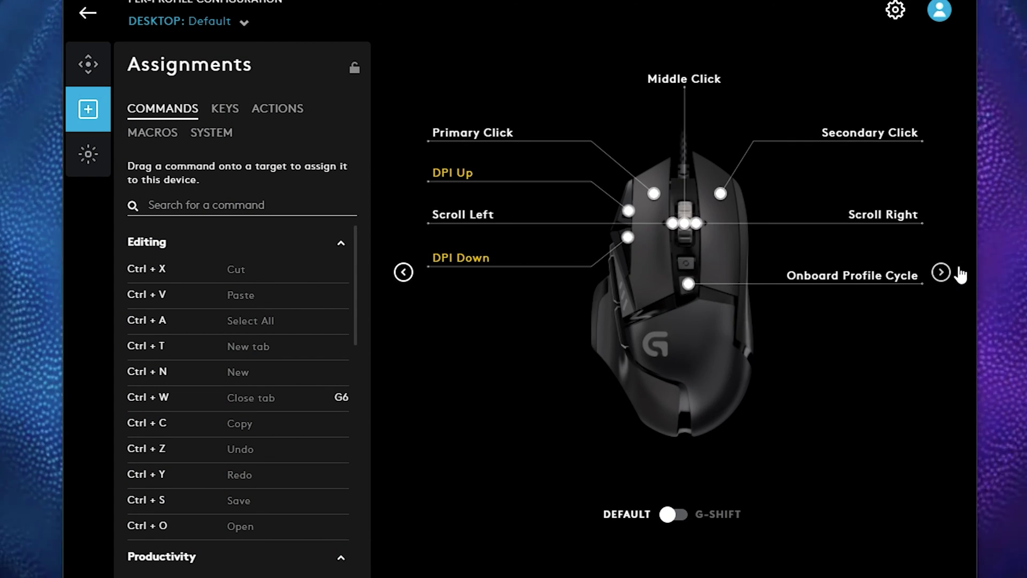
left_click(942, 272)
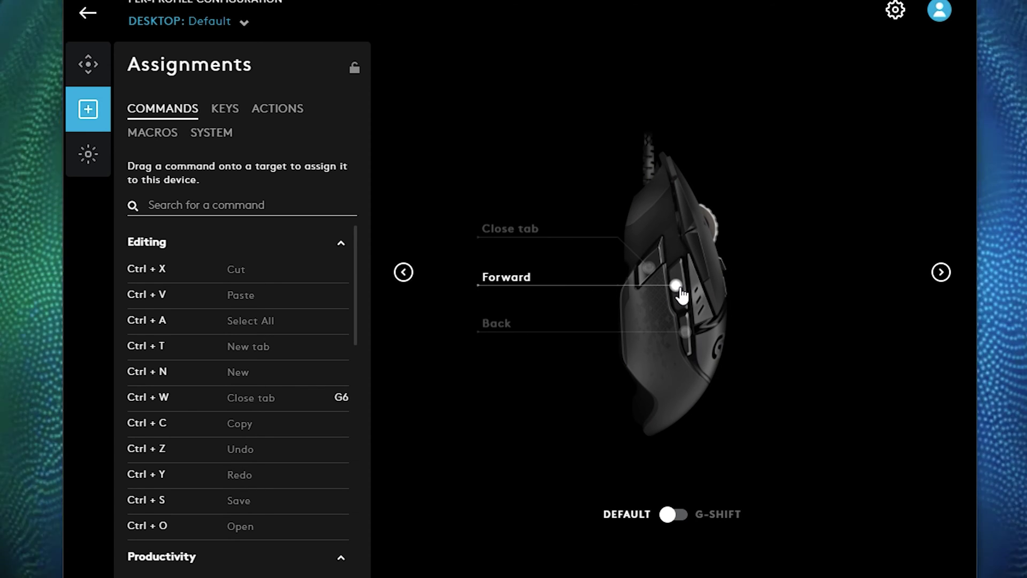
left_click(942, 272)
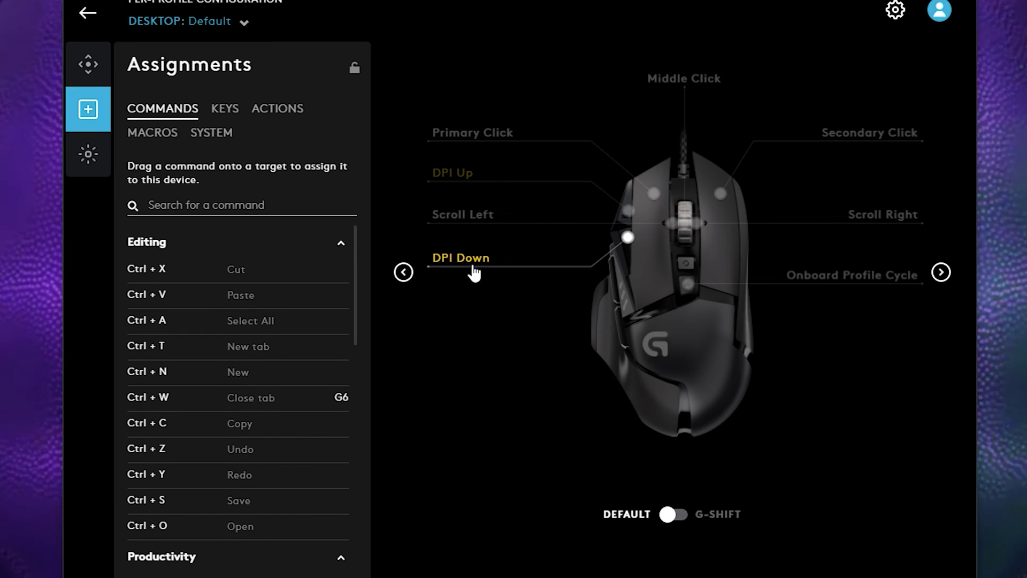
With DPI Up selected, scroll through the KEYS list of single keys, from Alt and Ctrl to F1–F20.
left_click(451, 173)
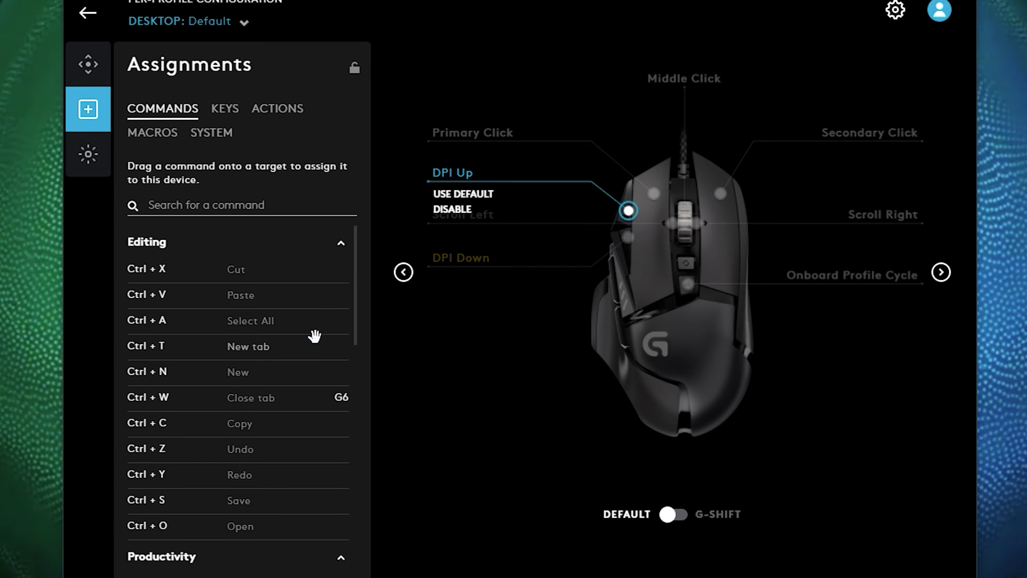
left_click(225, 113)
scroll(177, 363, "down", 15)
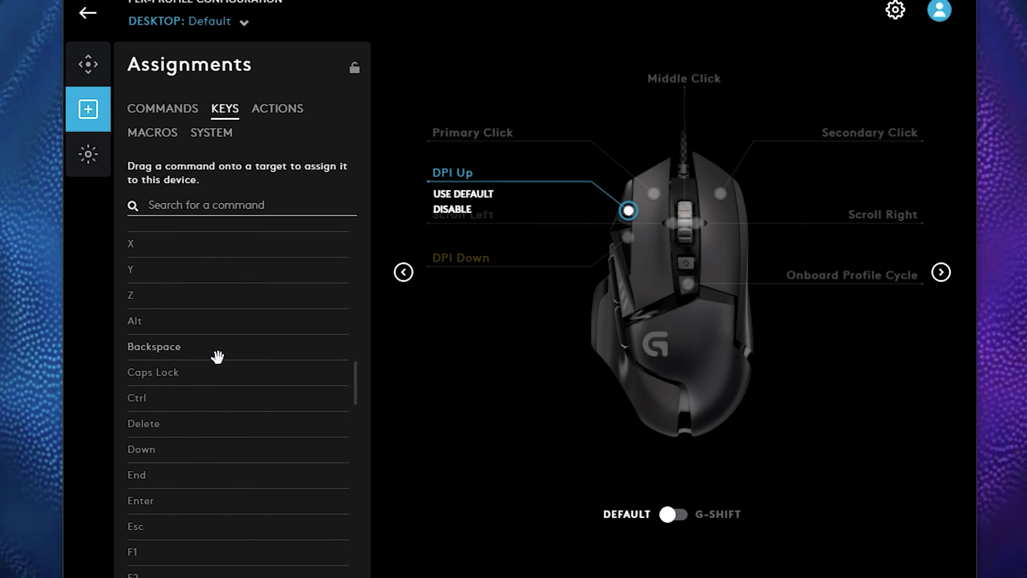
scroll(219, 327, "down", 2)
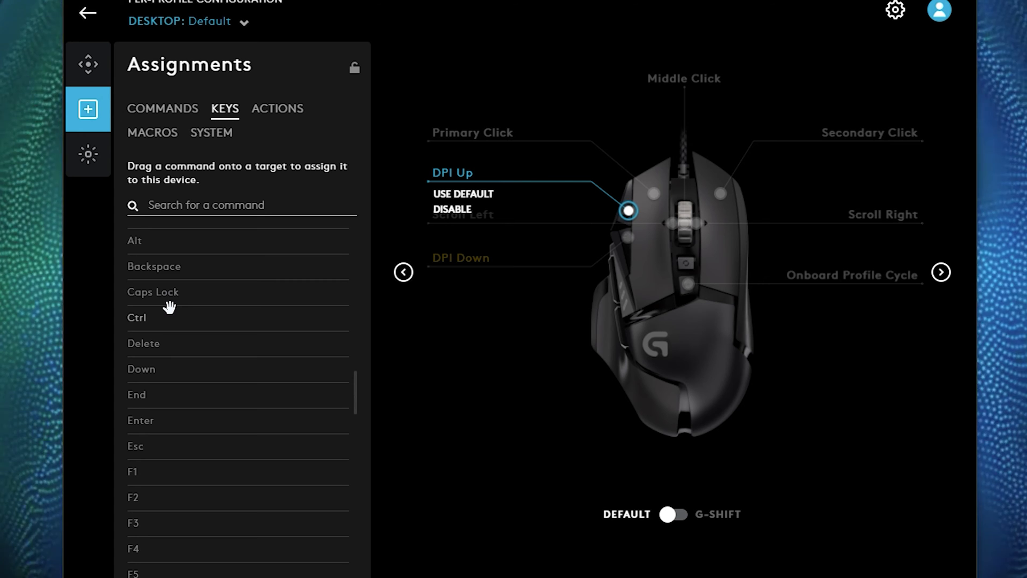
scroll(167, 312, "down", 2)
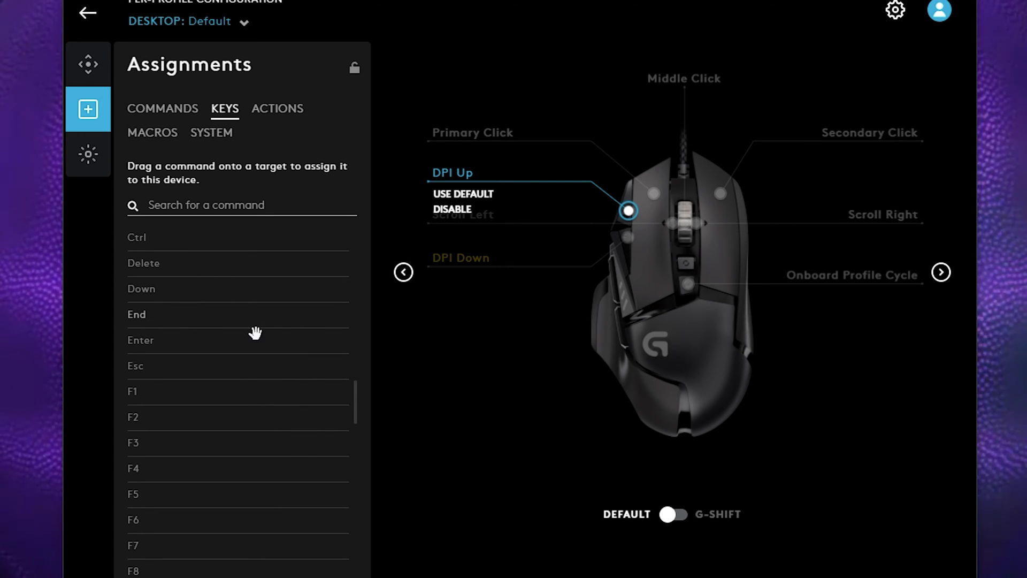
scroll(291, 345, "down", 8)
scroll(257, 236, "up", 8)
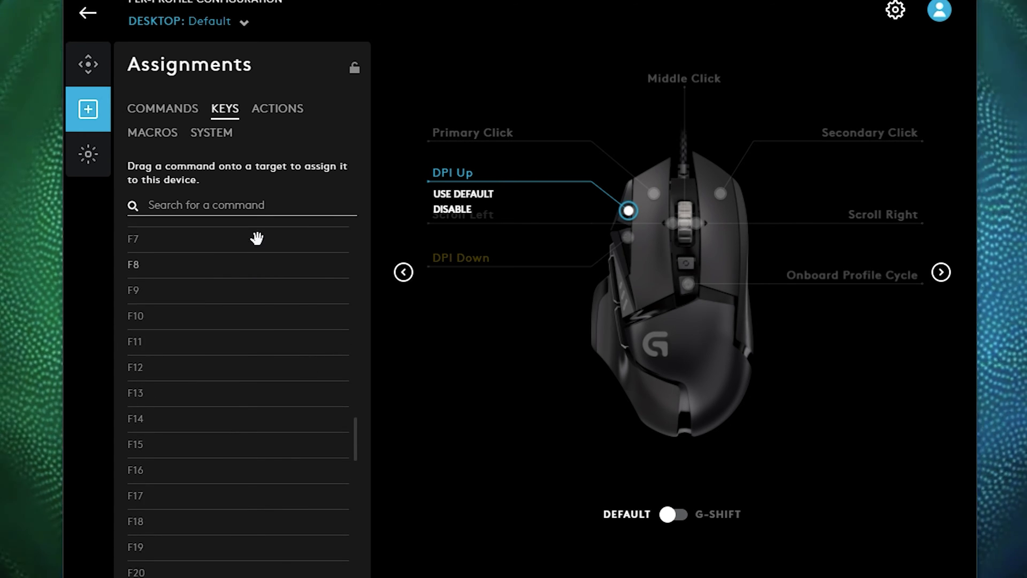
scroll(270, 250, "up", 15)
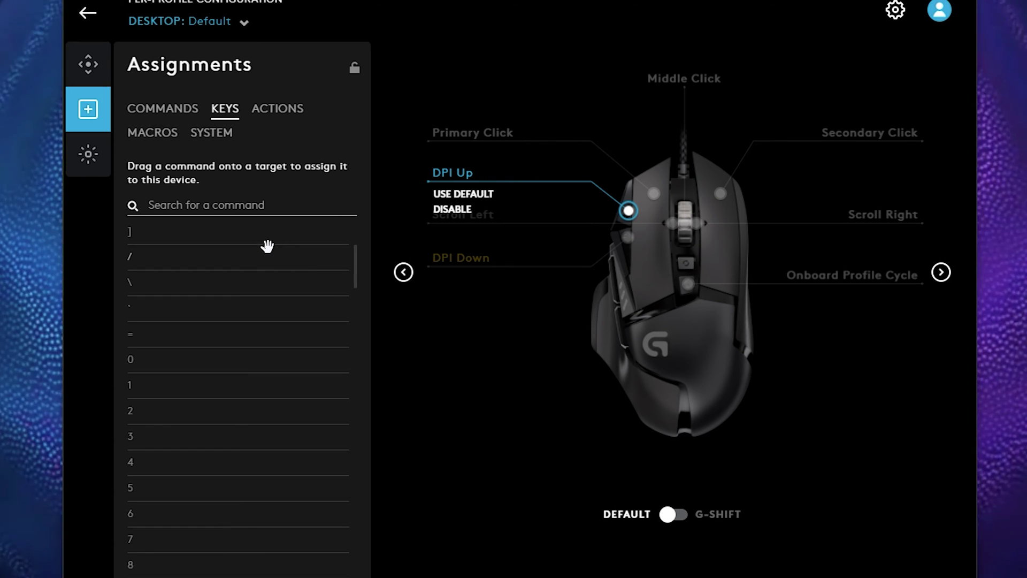
scroll(267, 244, "up", 3)
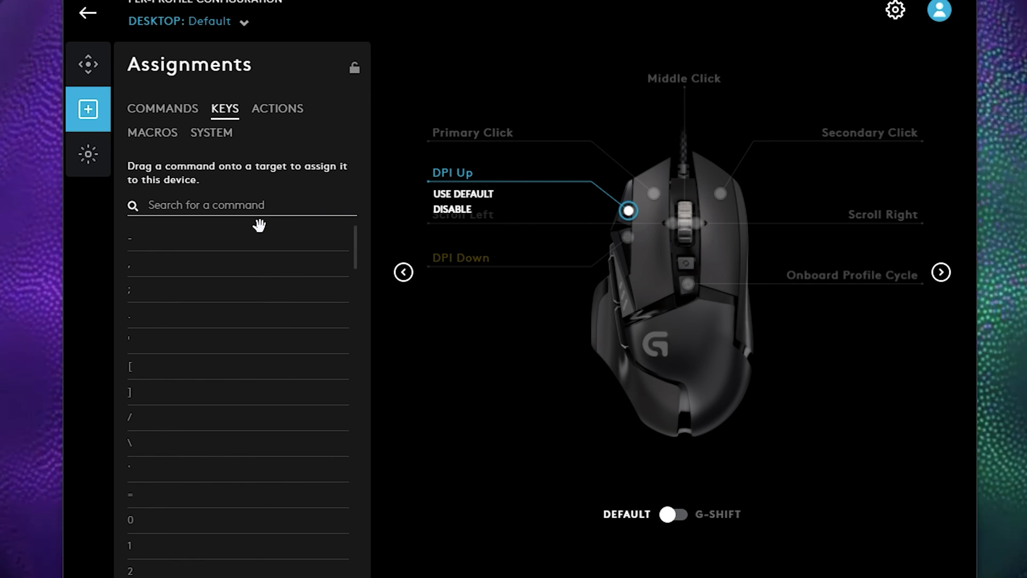
Review the ACTIONS list with Discord's actions expanded, then show the empty MACROS list.
left_click(267, 113)
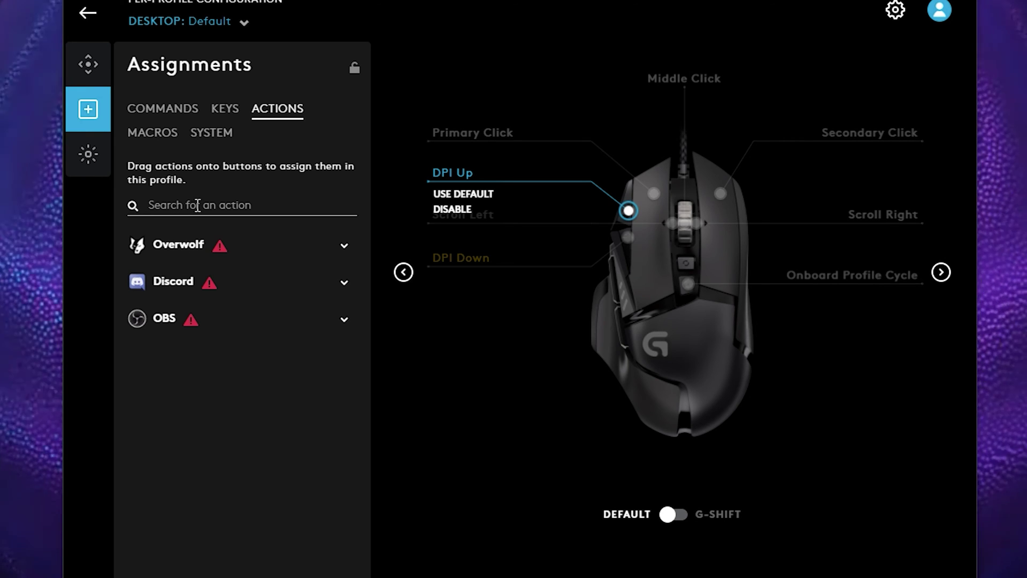
left_click(174, 282)
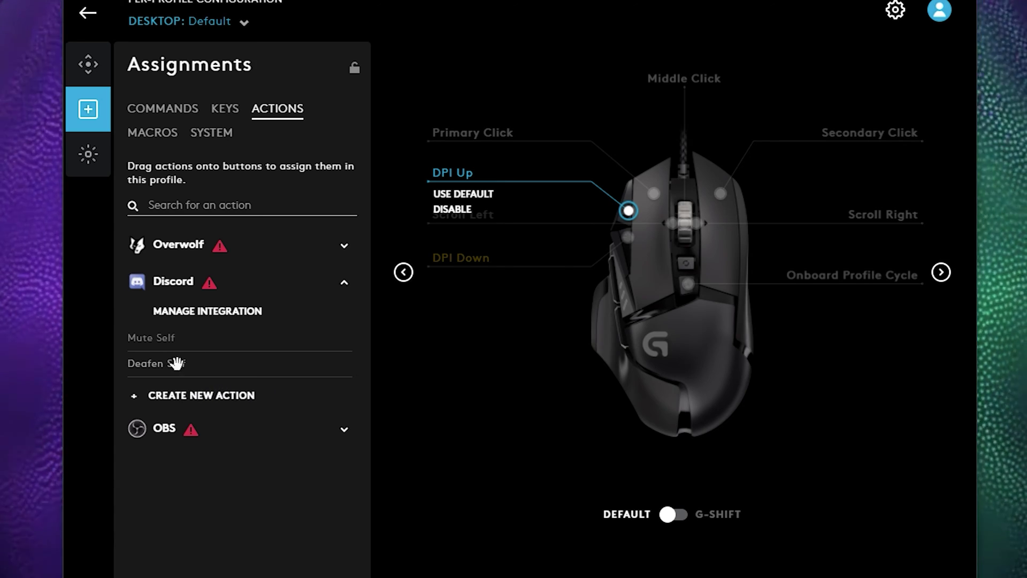
left_click(152, 132)
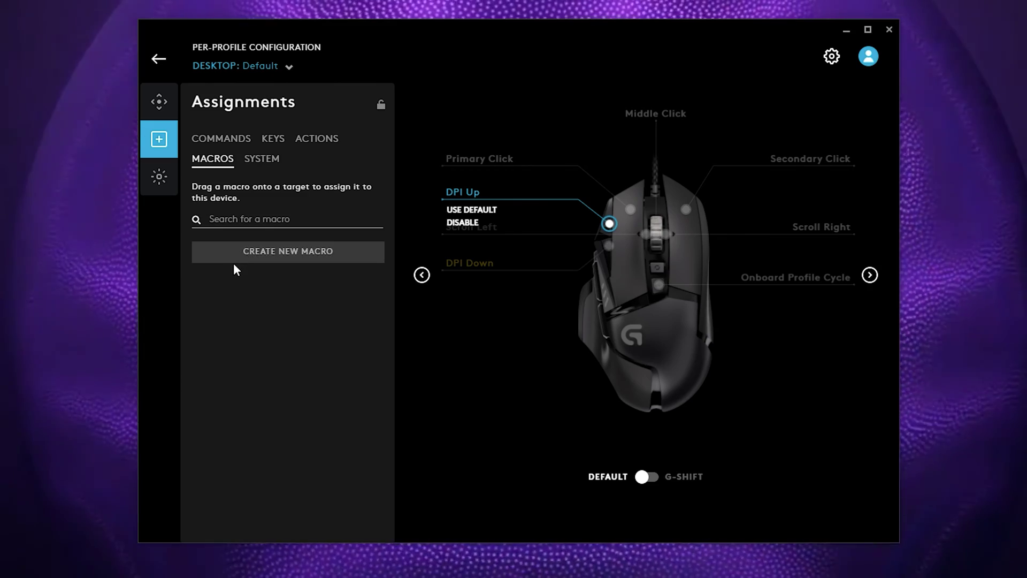
Create and save a sequence macro named 'copy' that records Ctrl + C on press.
left_click(275, 257)
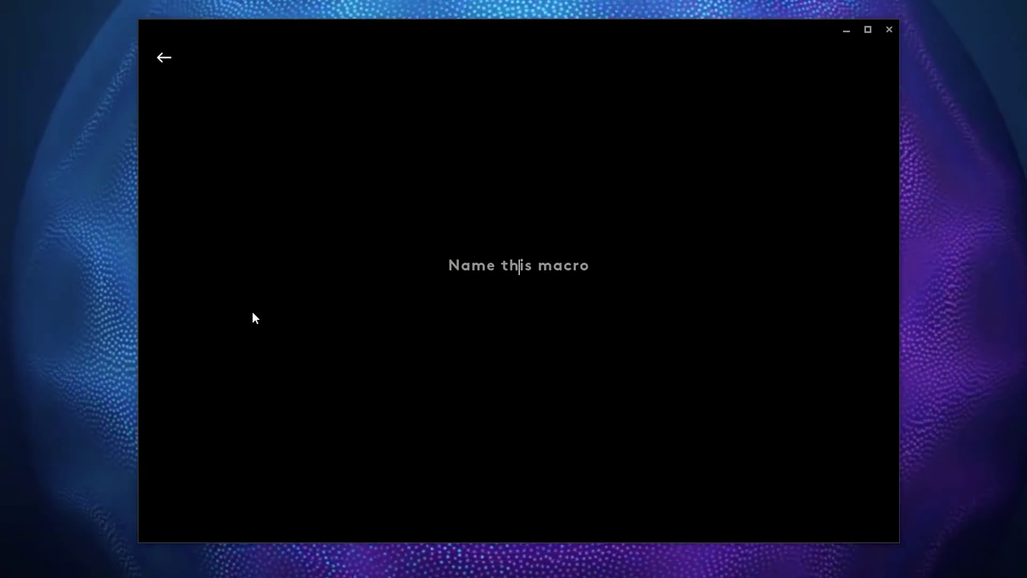
type("copy")
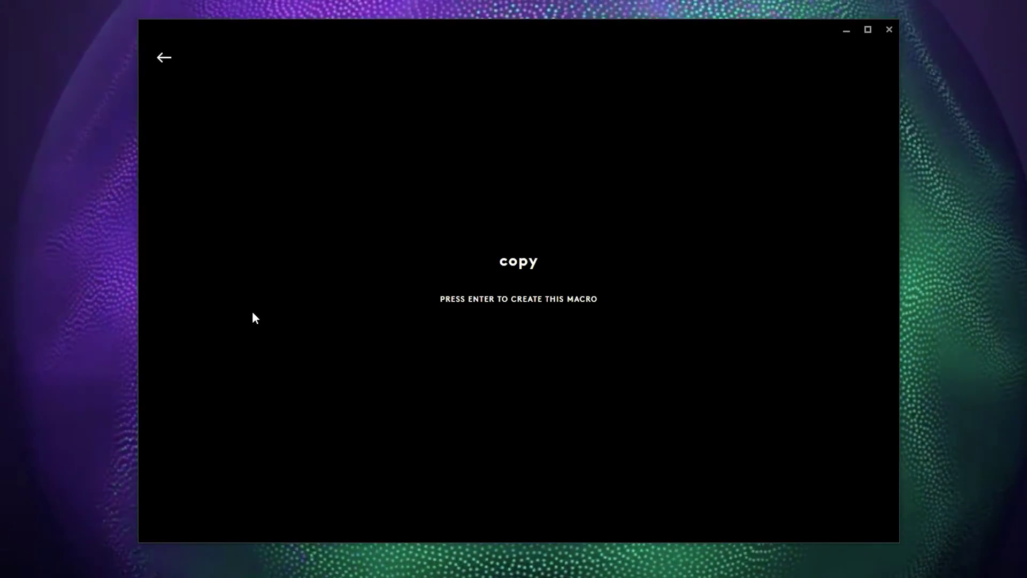
key("Return")
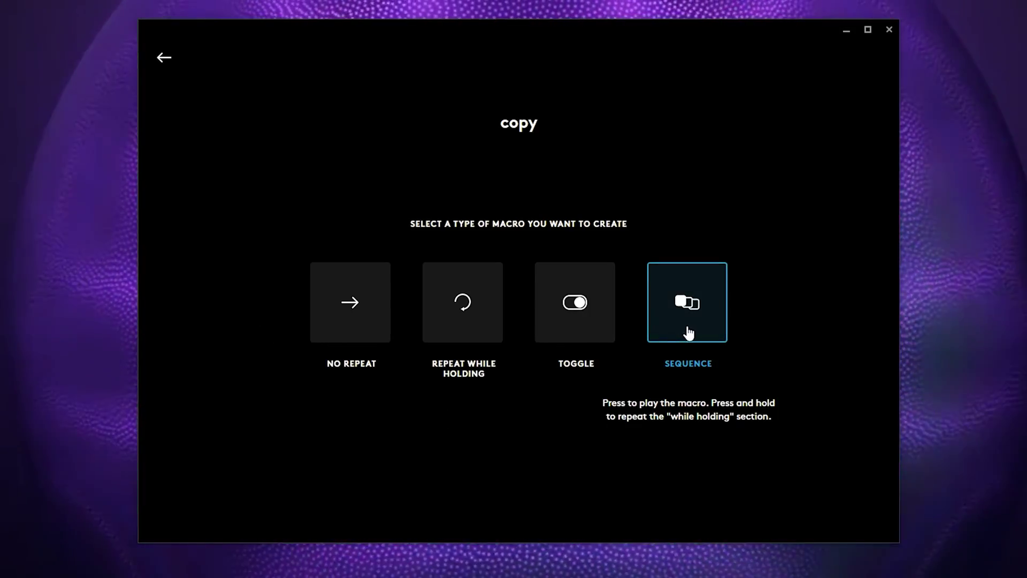
left_click(688, 334)
left_click(217, 292)
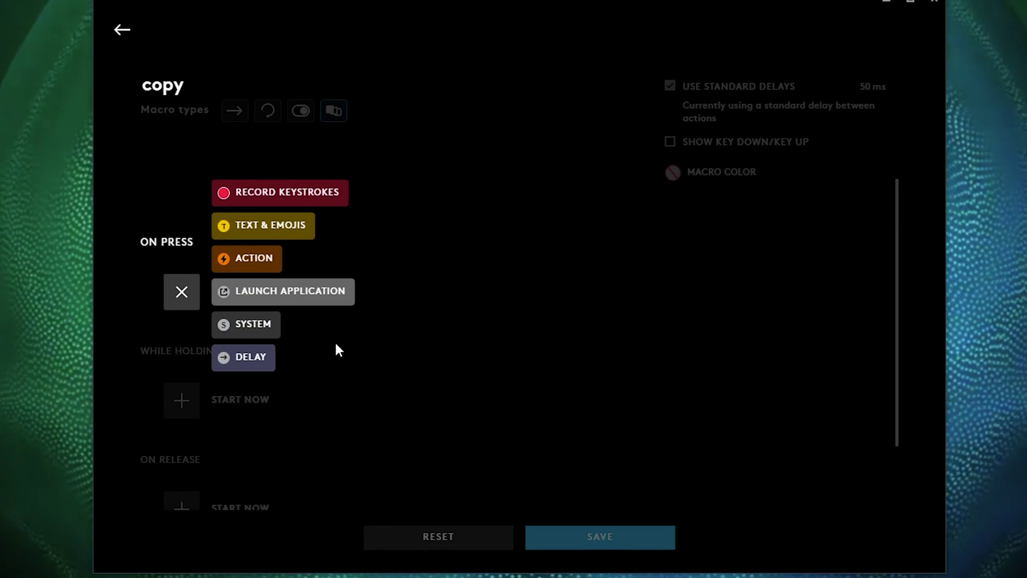
left_click(262, 197)
key("ctrl+c")
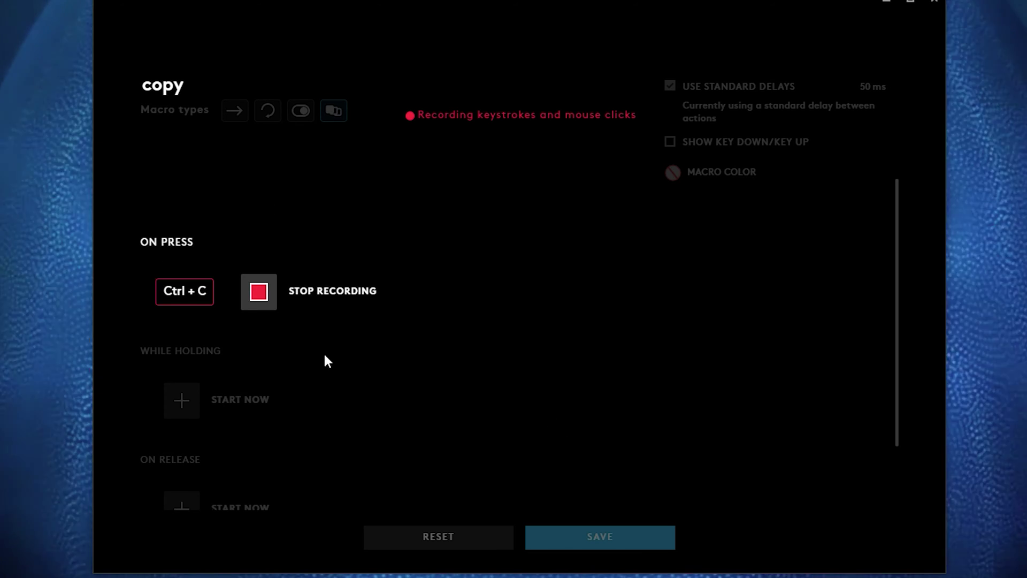
left_click(253, 294)
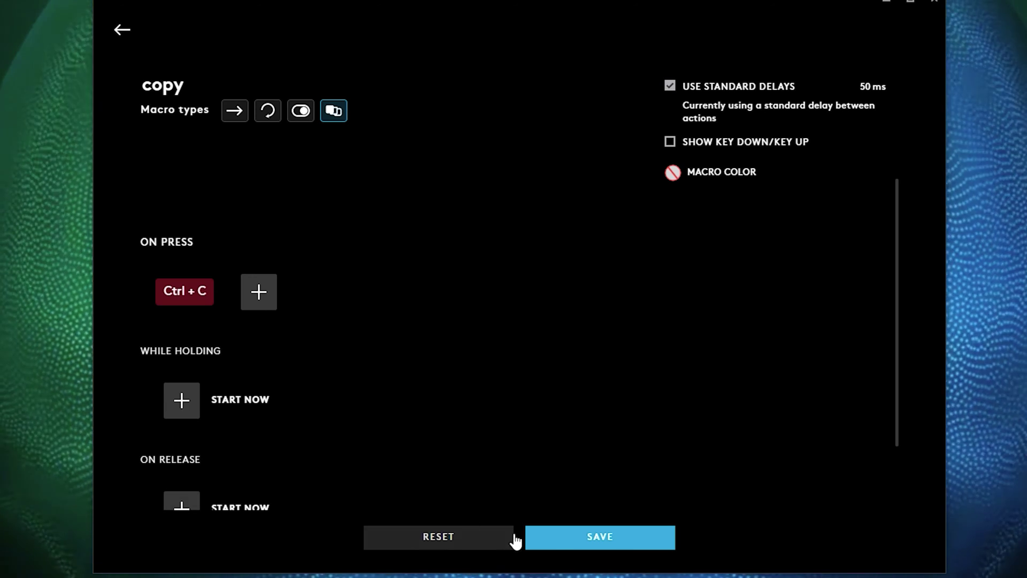
left_click(600, 544)
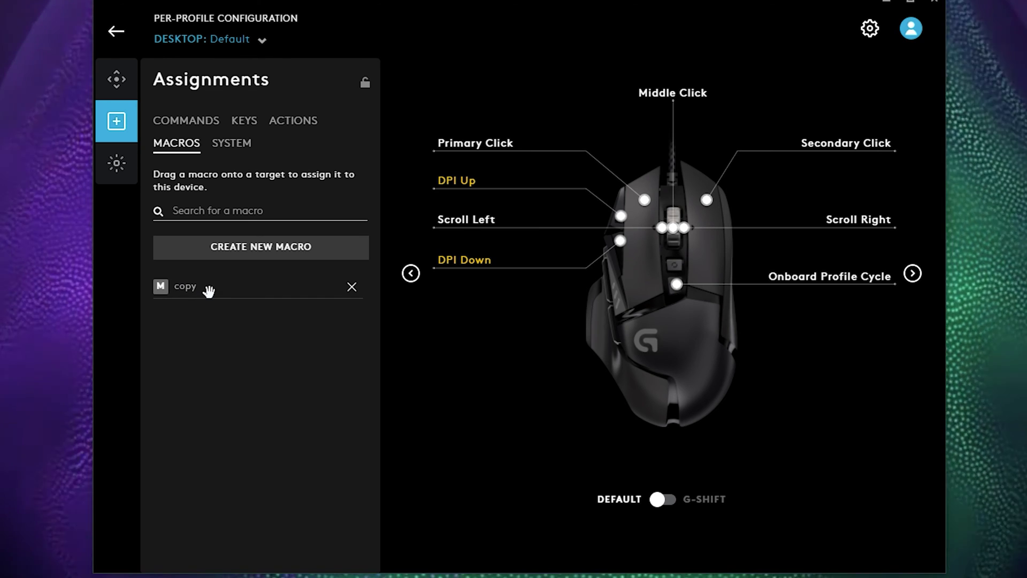
Drag the 'copy' macro onto the G502's DPI Up button (G8).
left_click_drag(207, 289, 621, 216)
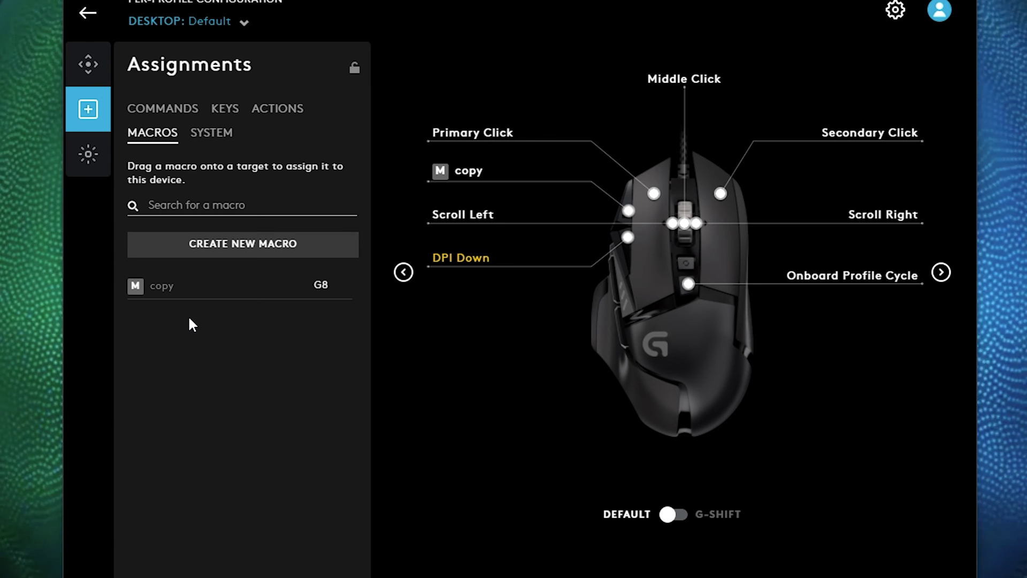
left_click(225, 255)
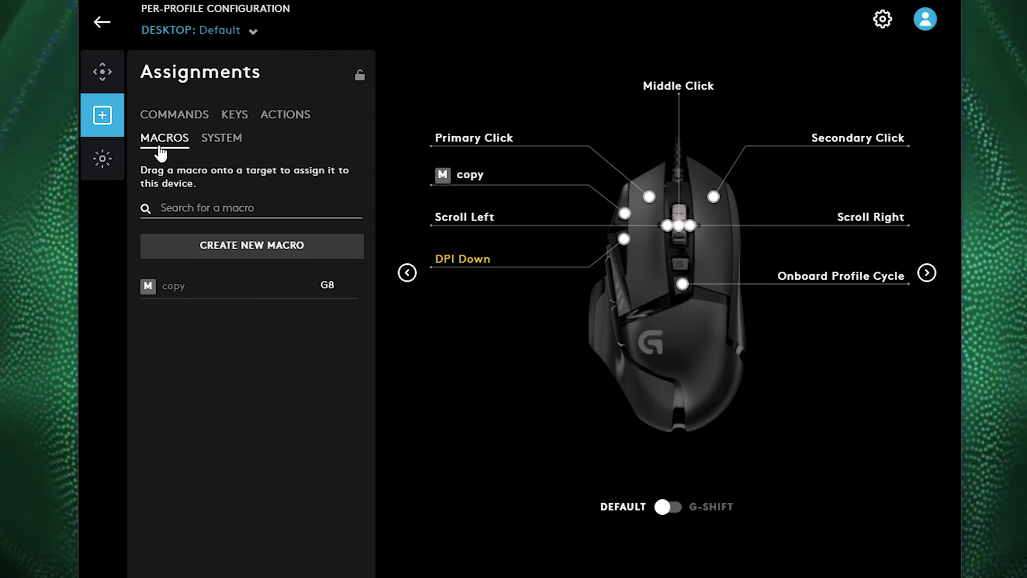
Scroll through the System controls list, then open the G502's Sensitivity (DPI) settings.
left_click(231, 144)
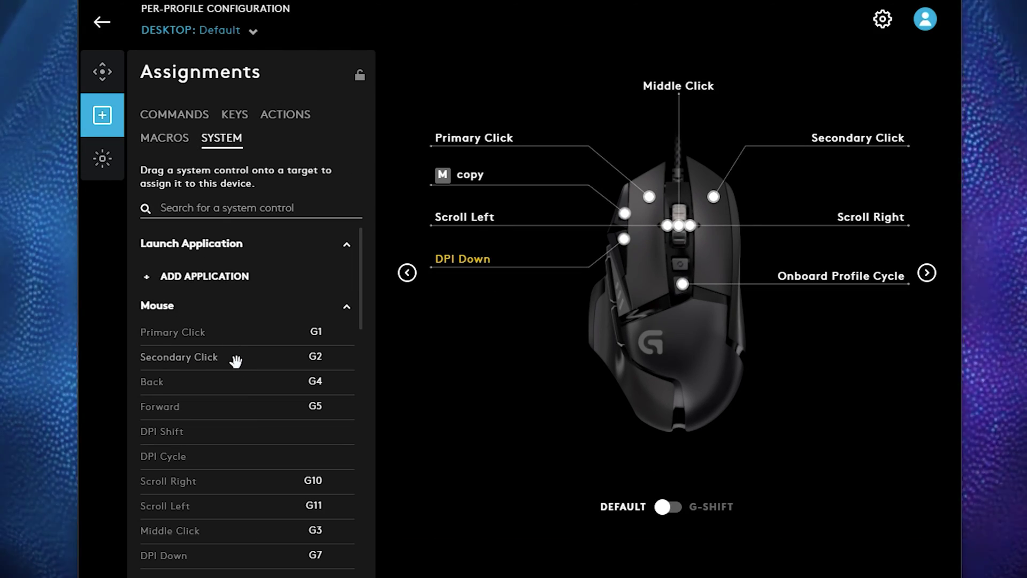
scroll(214, 353, "down", 5)
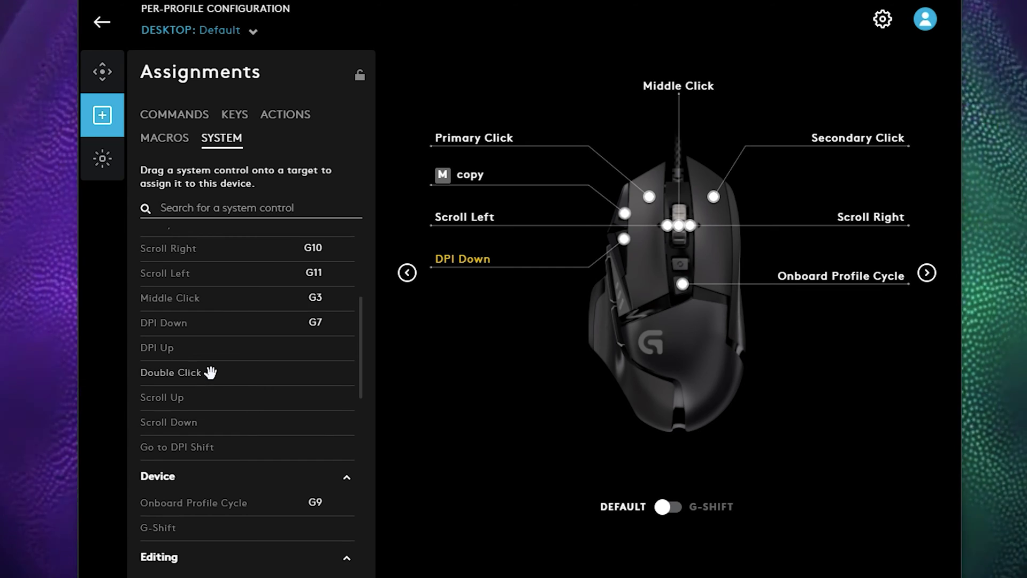
scroll(210, 372, "down", 7)
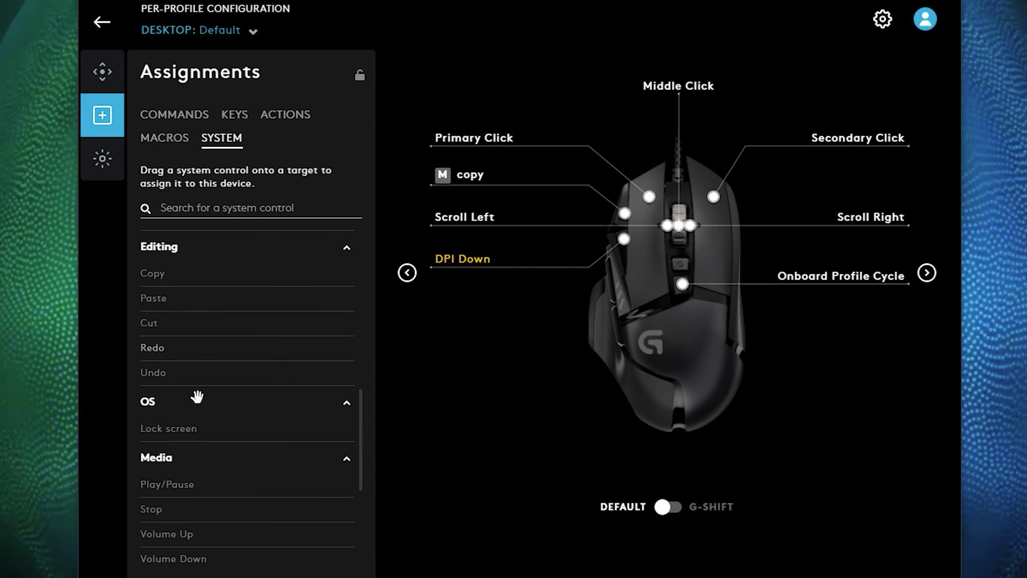
scroll(197, 396, "down", 3)
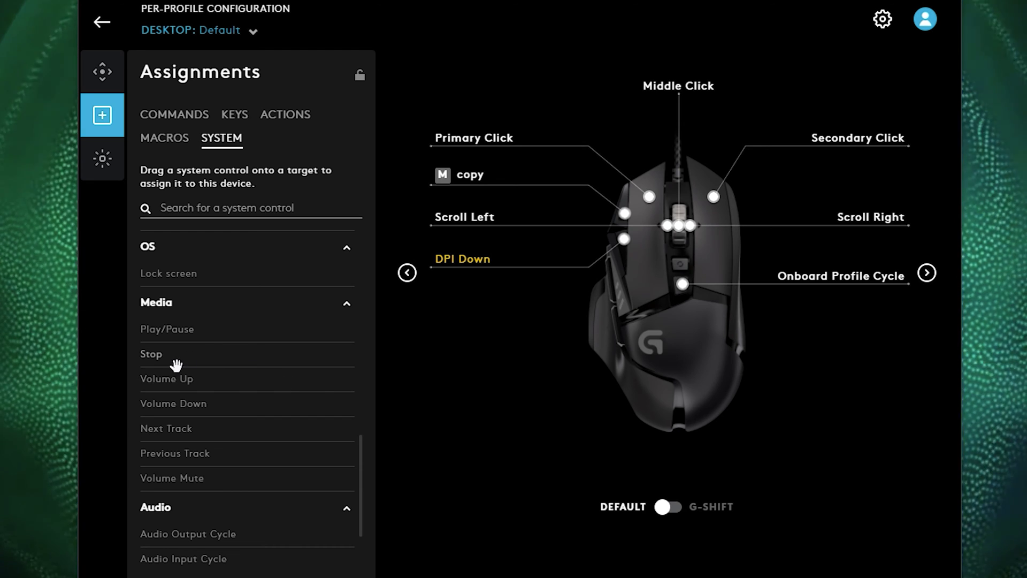
scroll(229, 525, "down", 2)
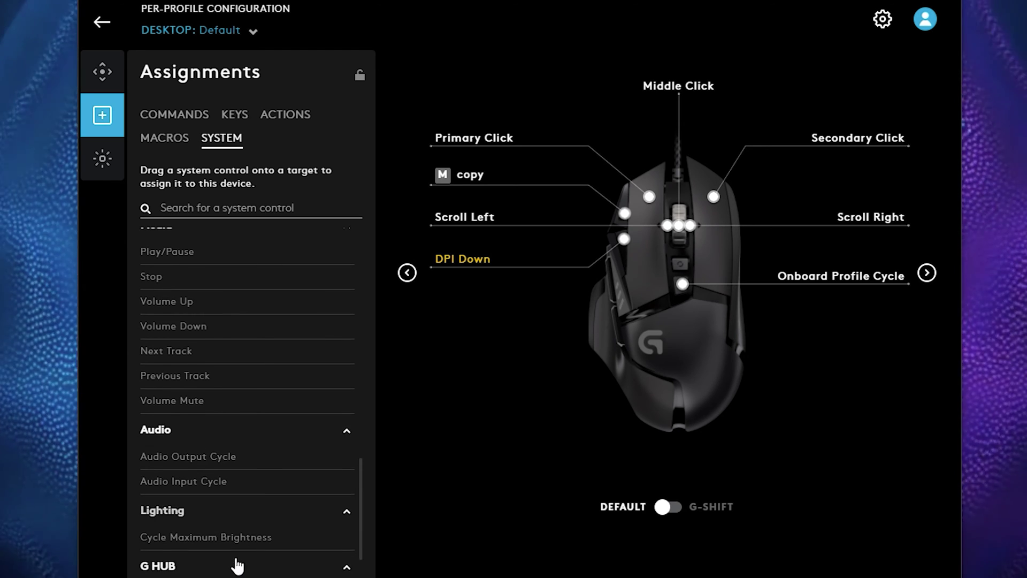
scroll(289, 525, "down", 1)
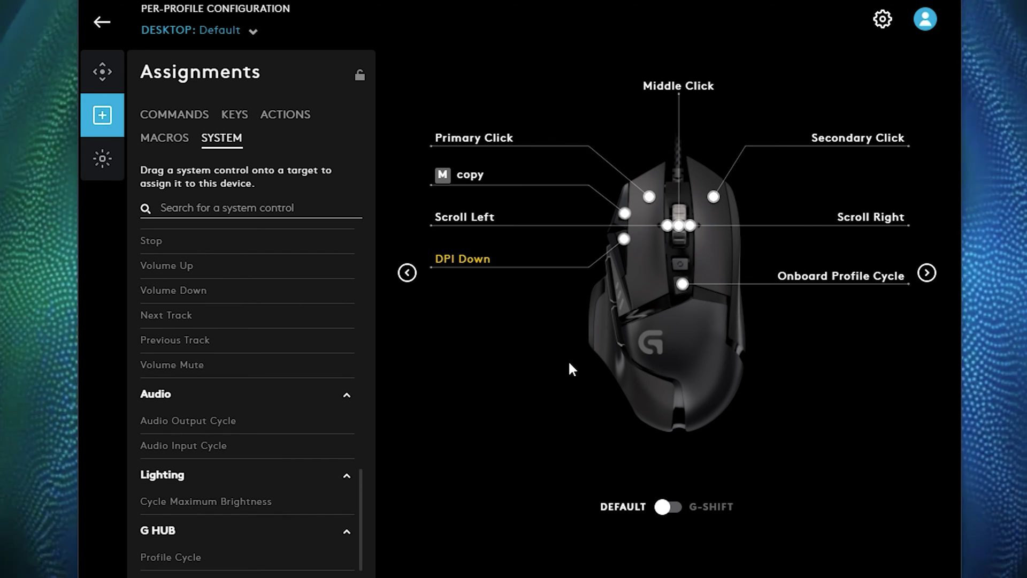
scroll(331, 465, "up", 1)
scroll(301, 463, "up", 20)
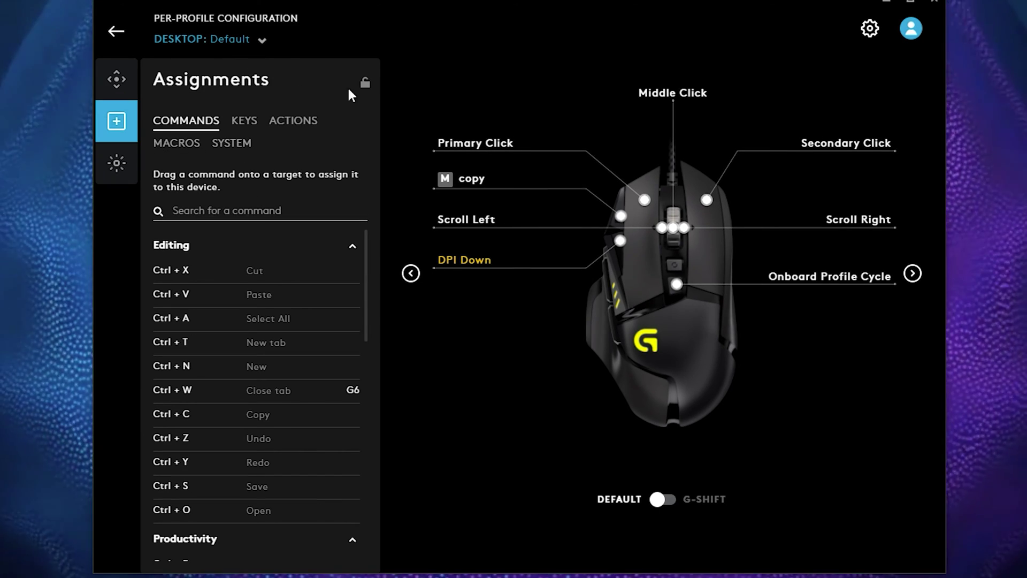
left_click(116, 80)
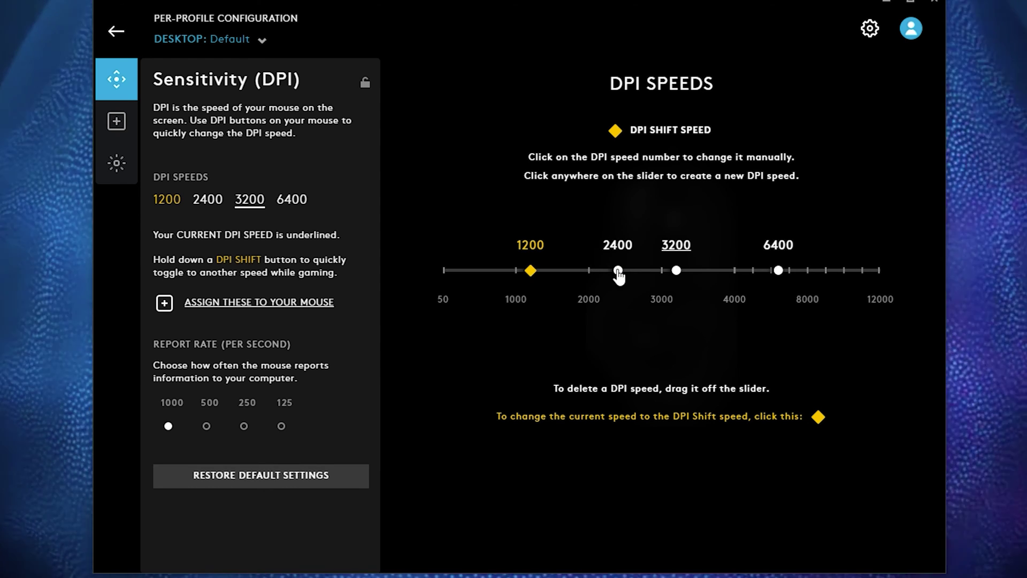
Remove the 2400, 3200 and 6400 DPI speeds, keep 2000 as the shift speed, and add 3000.
left_click_drag(619, 271, 608, 349)
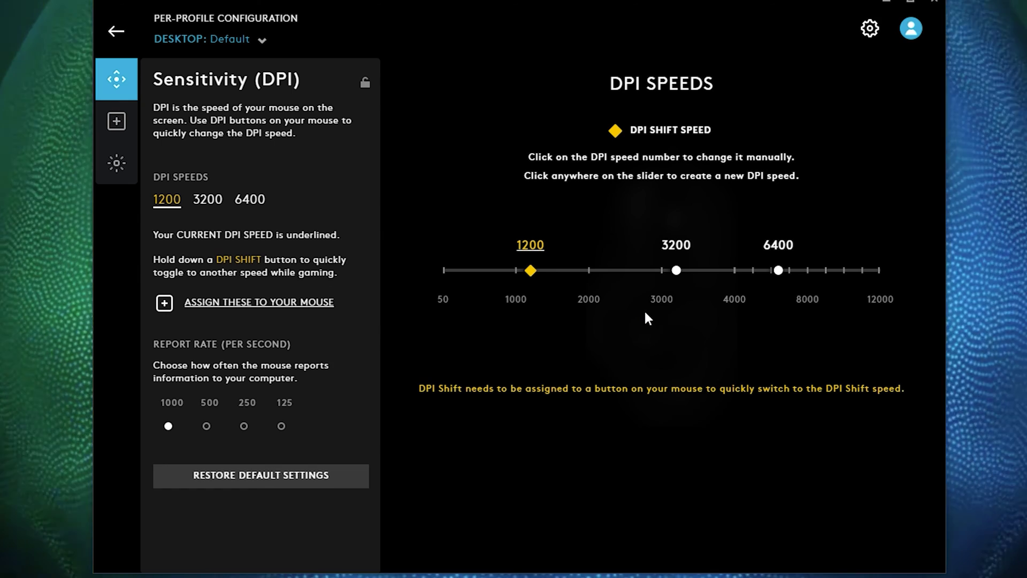
left_click_drag(676, 277, 705, 352)
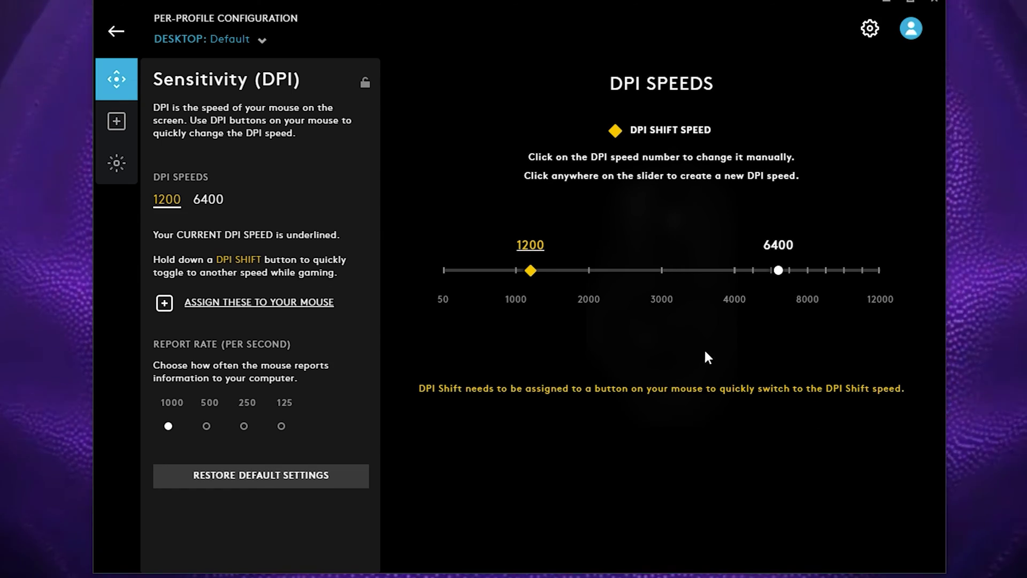
left_click_drag(777, 271, 791, 381)
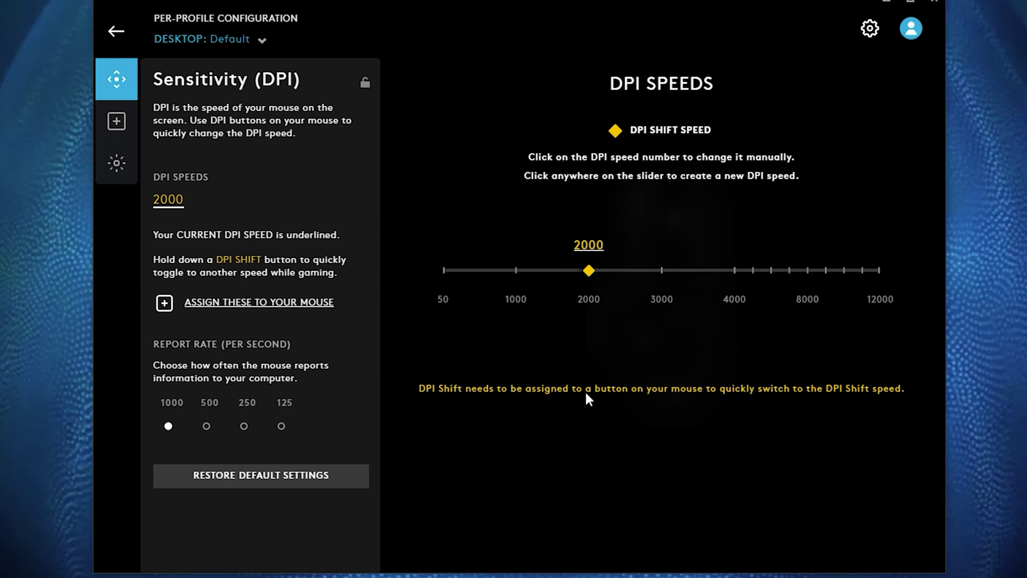
left_click(651, 270)
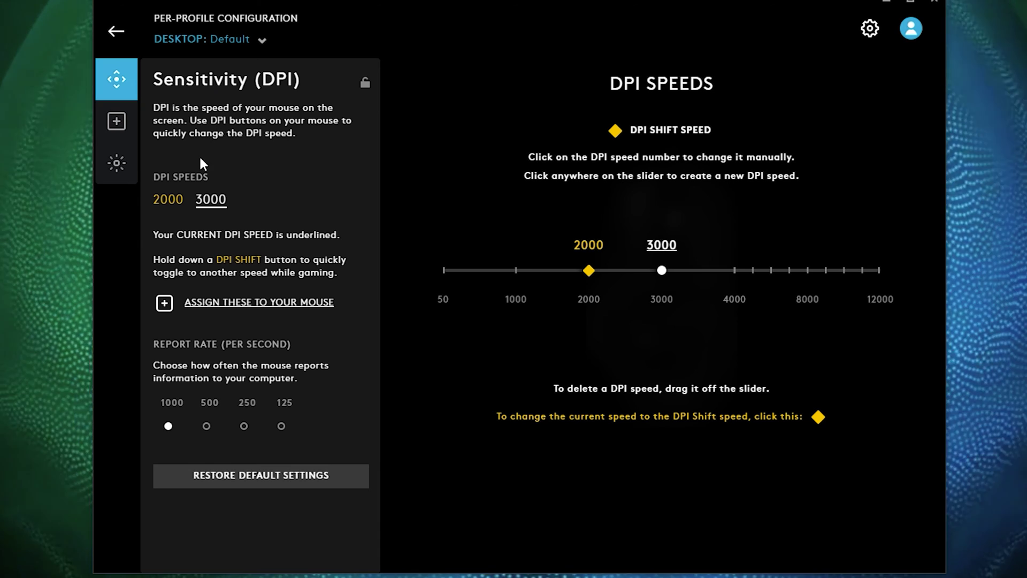
Give the G502 logo zone a red (FF000C) Breathing lighting effect.
left_click(114, 181)
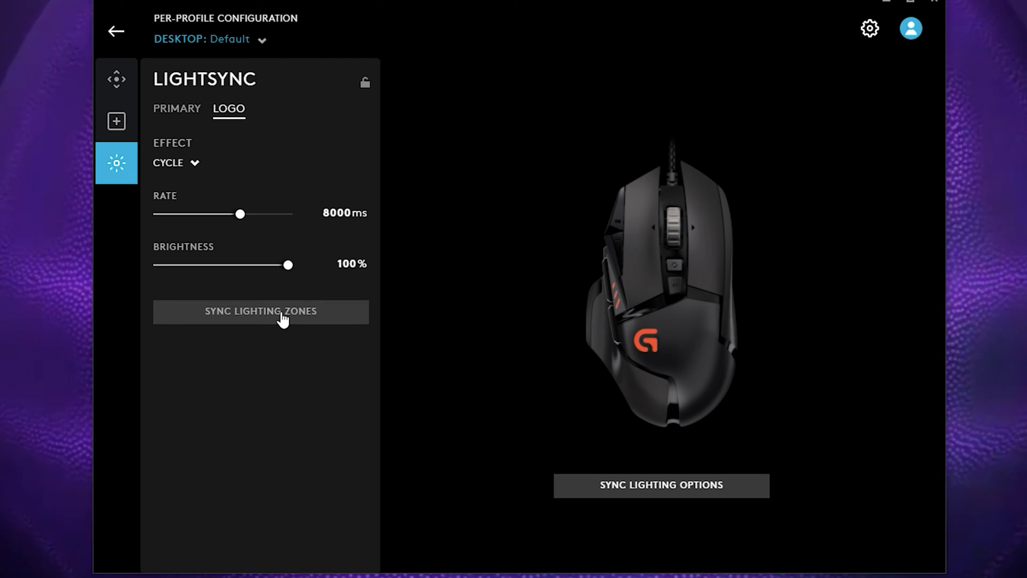
left_click(182, 219)
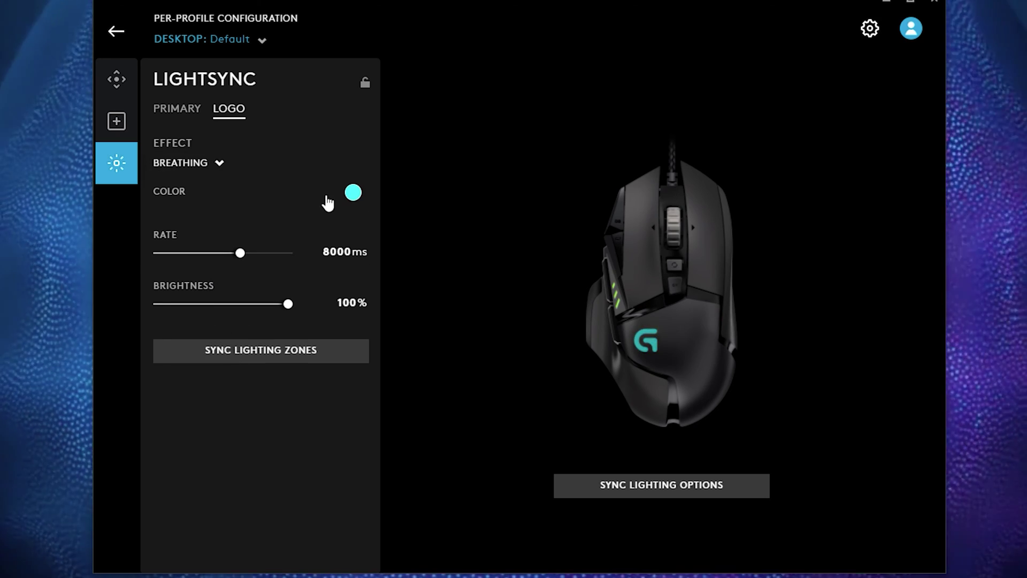
left_click(353, 194)
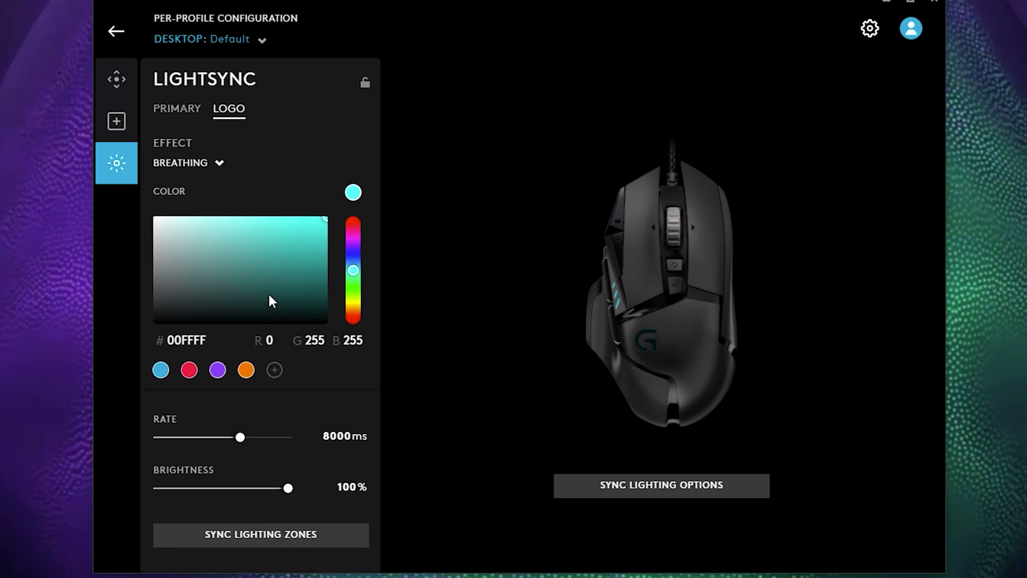
left_click(357, 225)
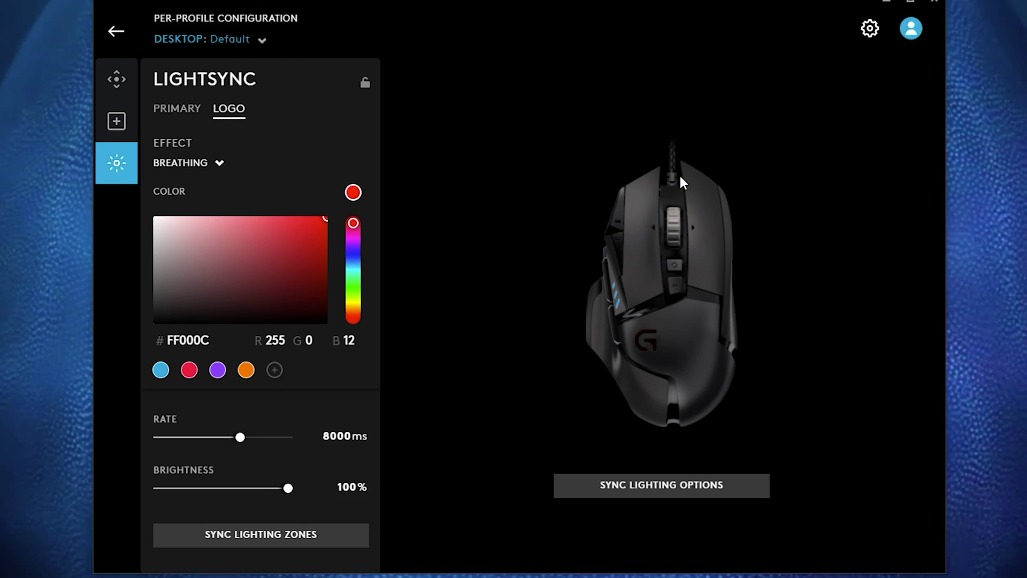
left_click(117, 31)
left_click(521, 264)
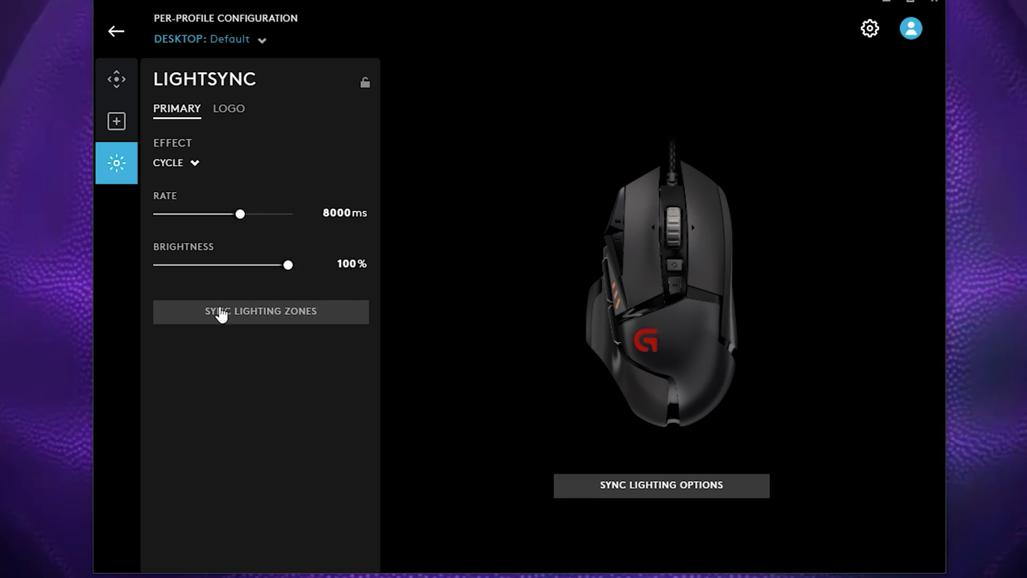
Open the G502 button assignments and switch to the G-Shift layer.
left_click(118, 122)
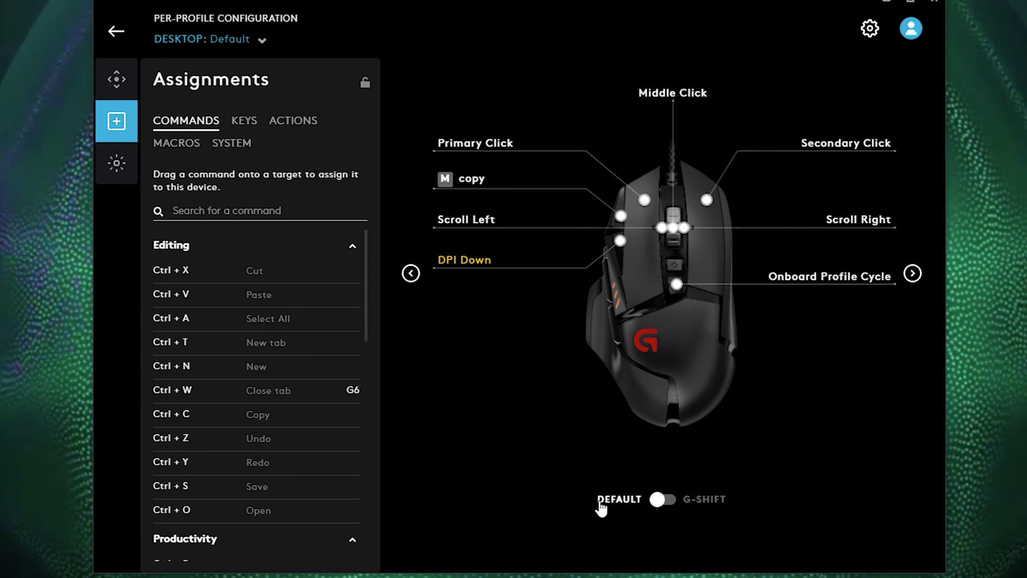
left_click(662, 509)
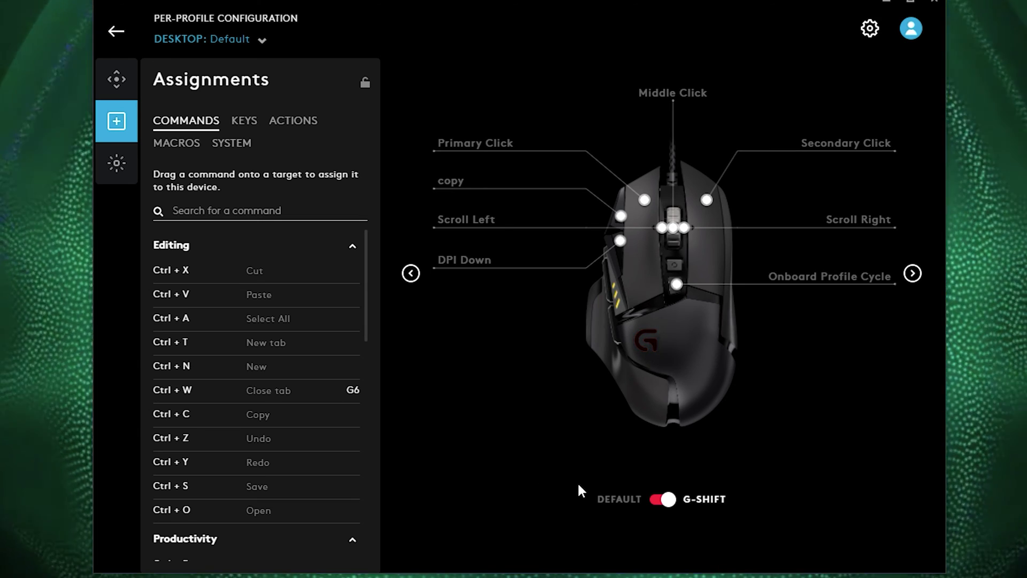
Activate the Call of Duty Vanguard Default profile and open its G502 button assignments.
left_click(126, 37)
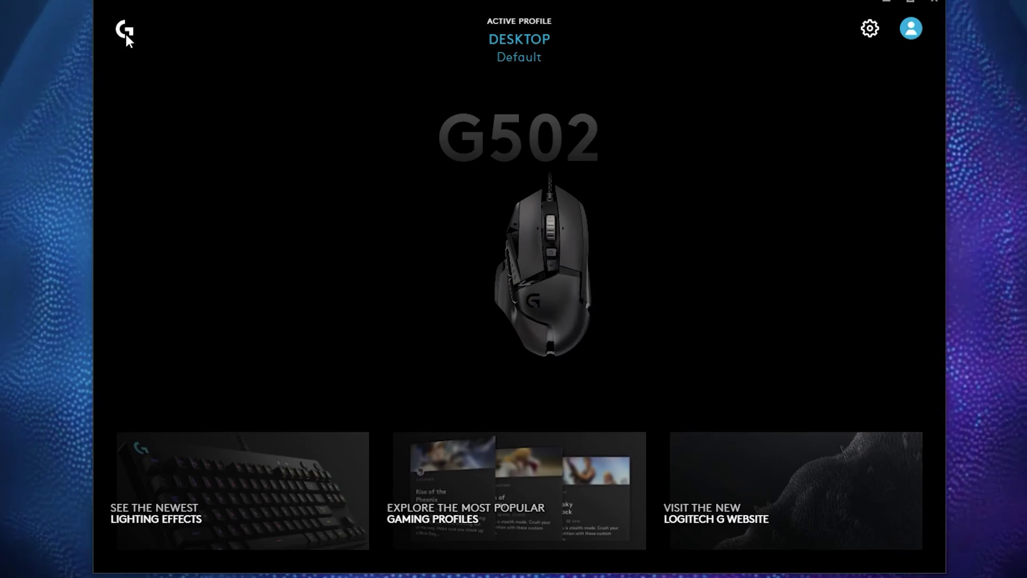
left_click(521, 63)
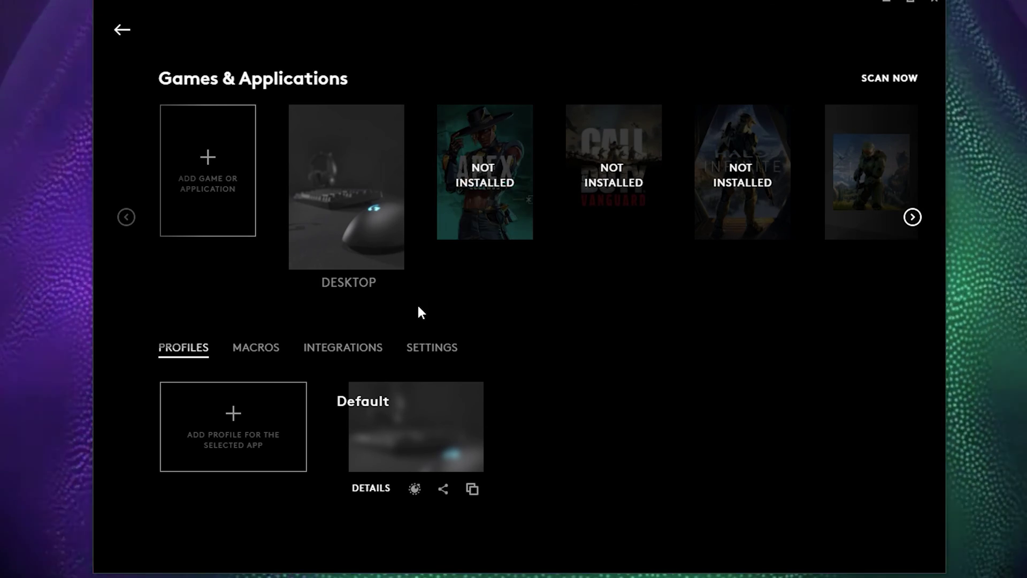
left_click(484, 225)
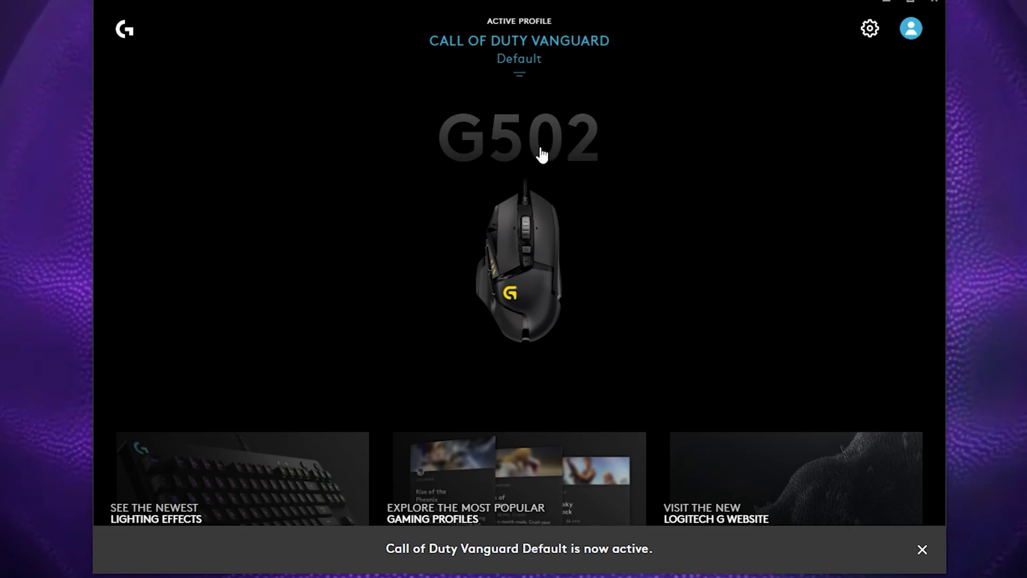
left_click(557, 247)
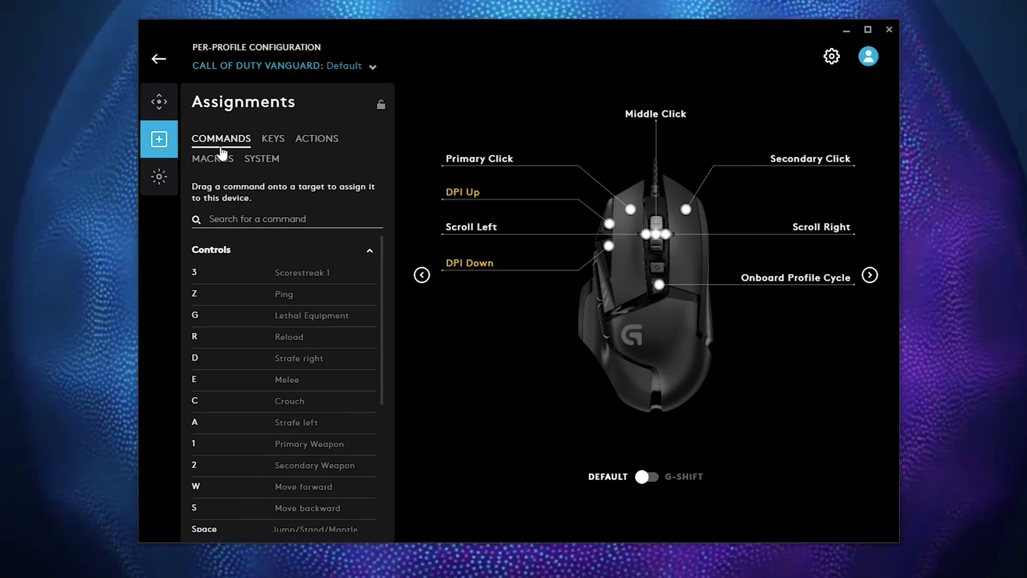
Map Tactical Equipment to DPI Up, Field Upgrade to Middle Click and Lethal Equipment to DPI Down.
scroll(369, 347, "down", 4)
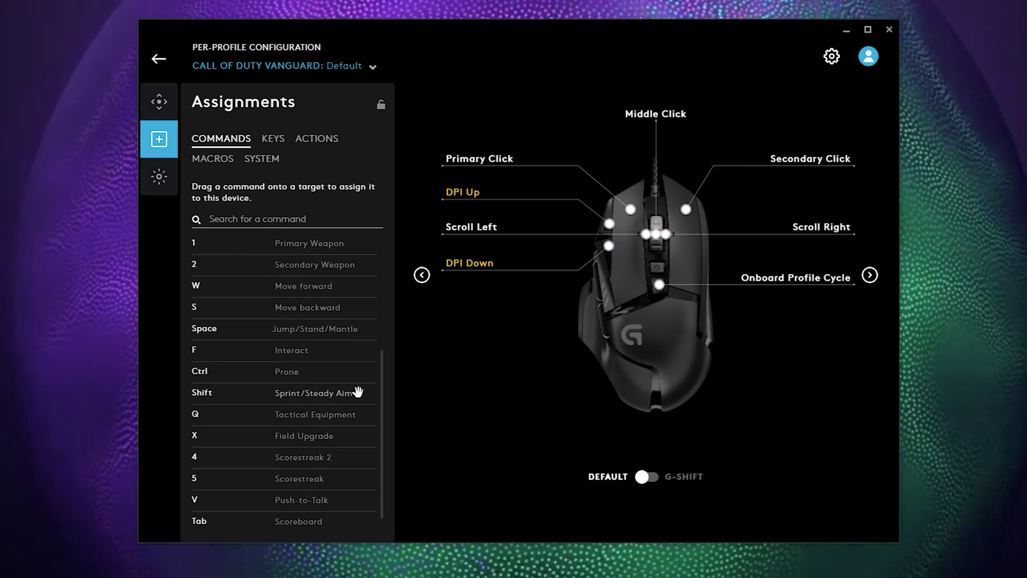
scroll(363, 388, "up", 4)
scroll(369, 378, "down", 3)
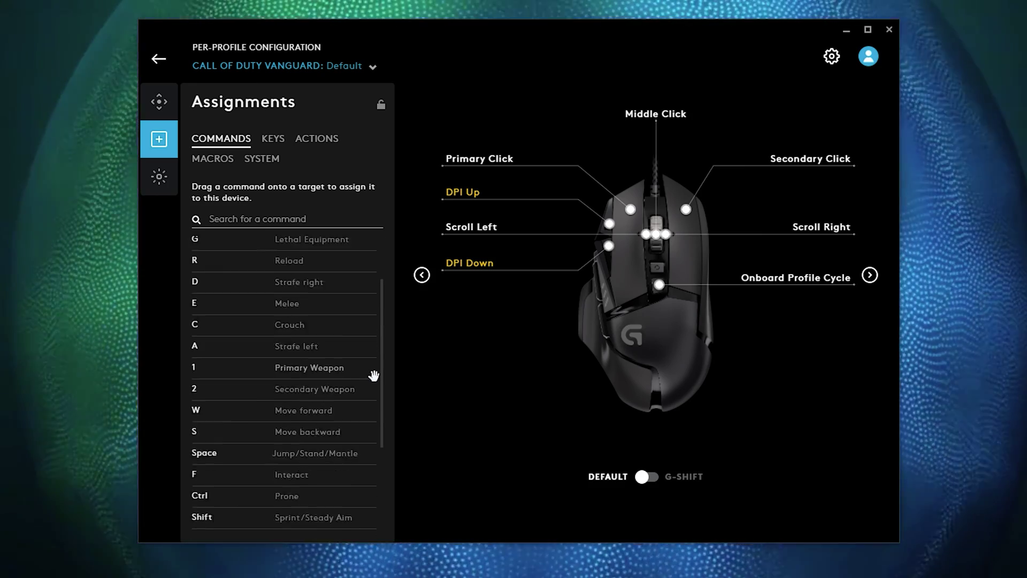
scroll(373, 375, "down", 2)
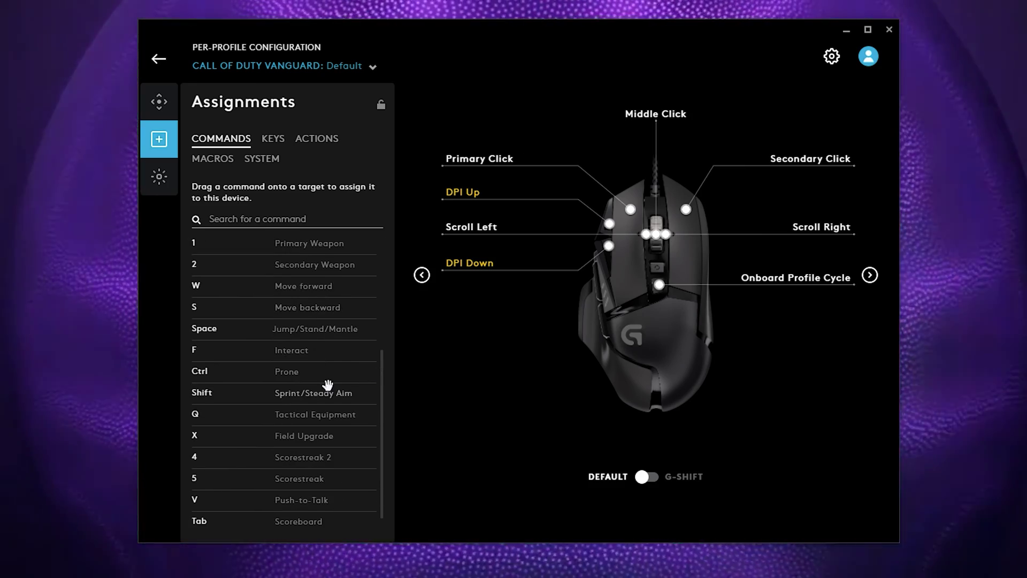
left_click_drag(316, 394, 479, 202)
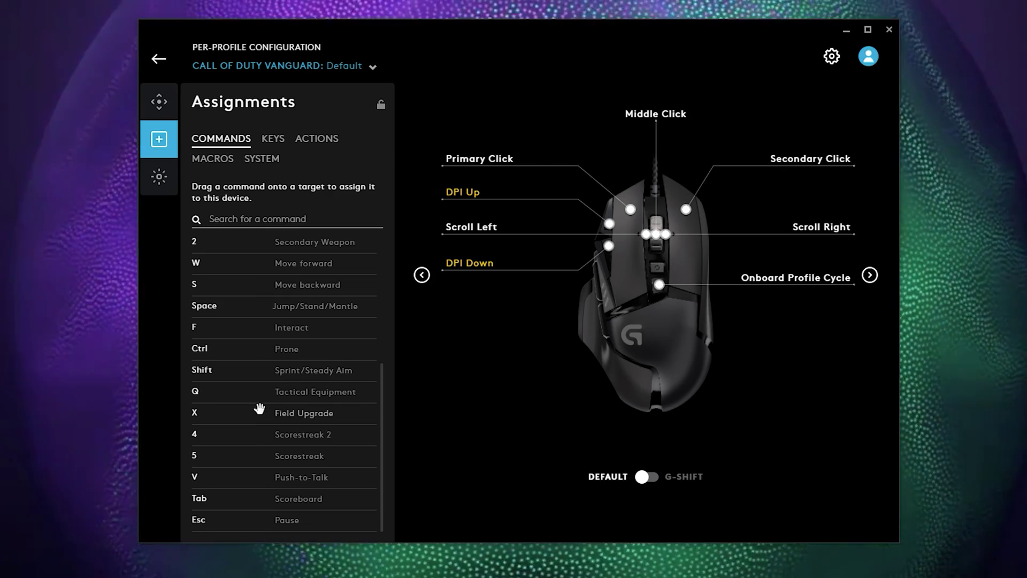
left_click_drag(467, 200, 469, 201)
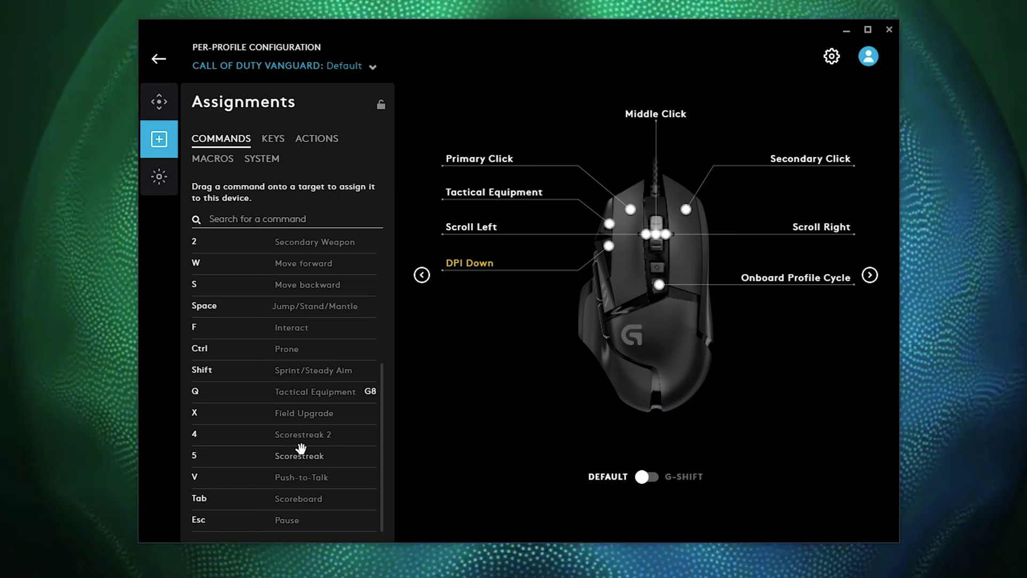
left_click_drag(703, 214, 659, 117)
left_click_drag(434, 323, 472, 267)
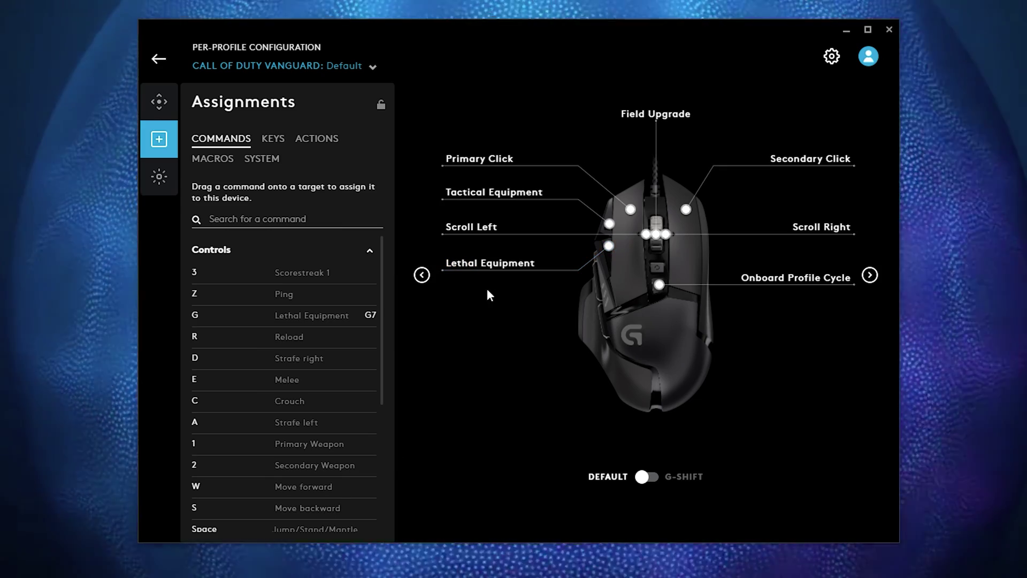
left_click(422, 275)
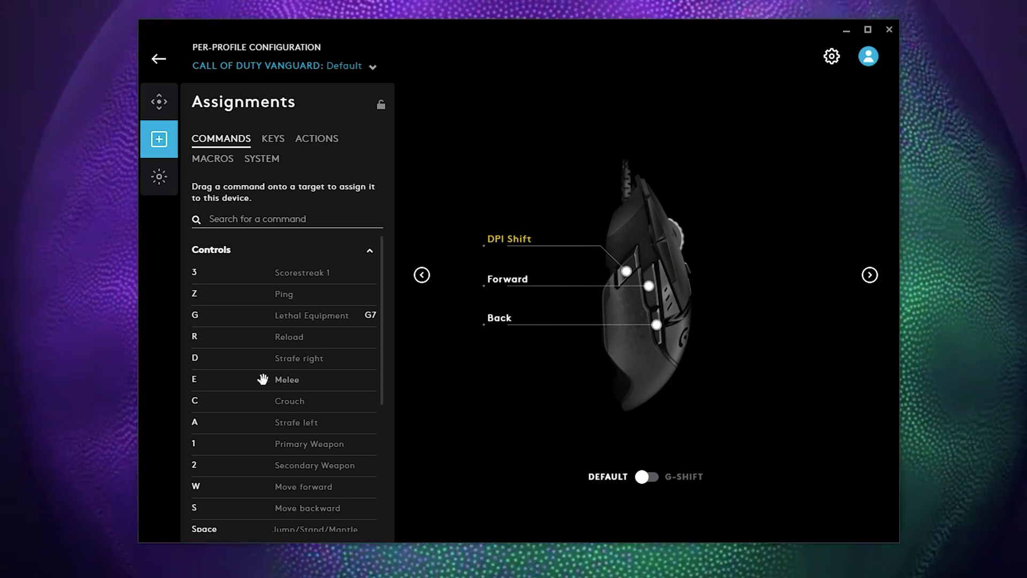
Map Melee to the Forward side button and Reload to the Back side button.
scroll(356, 448, "down", 5)
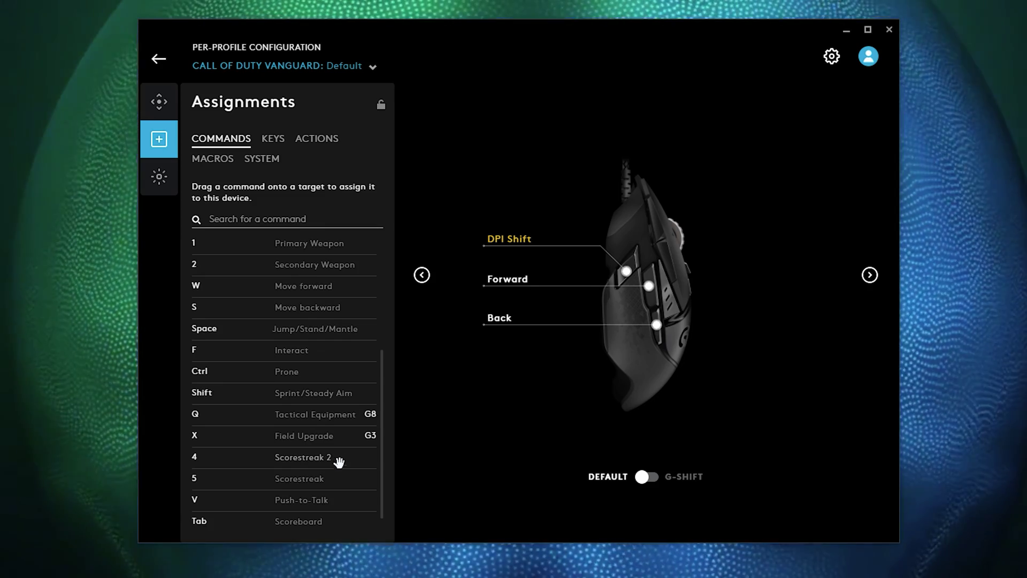
scroll(337, 467, "up", 5)
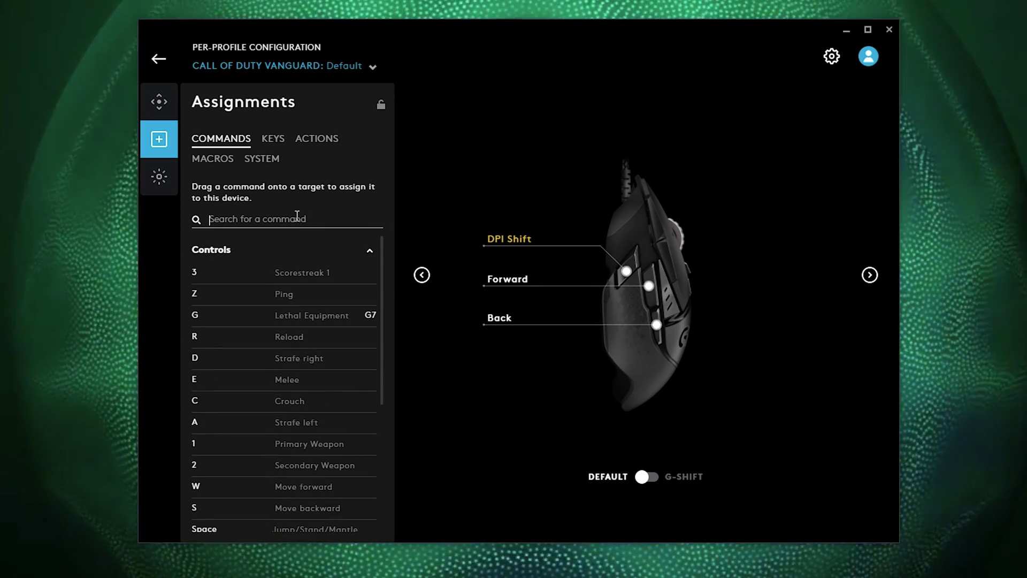
type("mel")
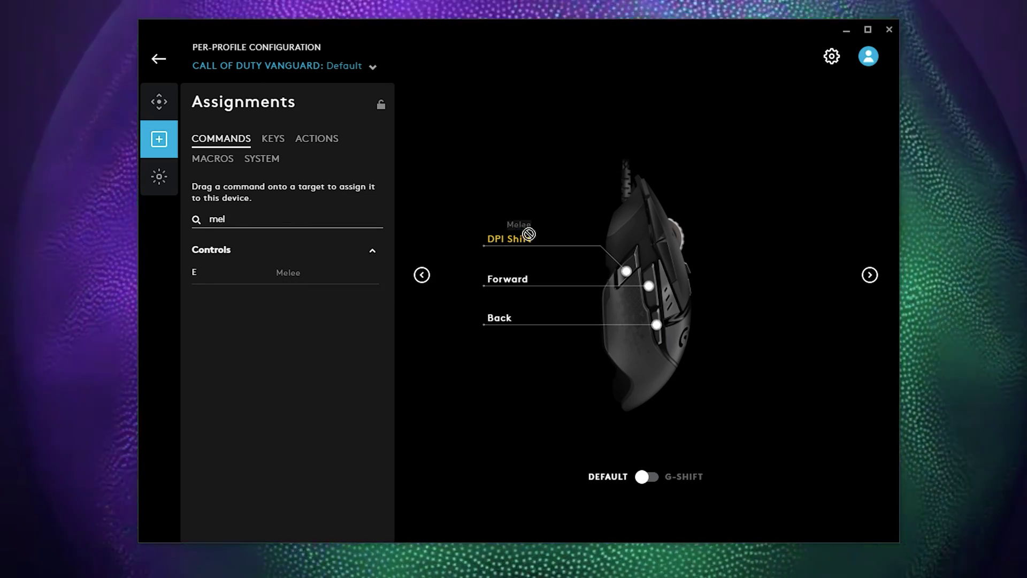
left_click_drag(531, 285, 530, 284)
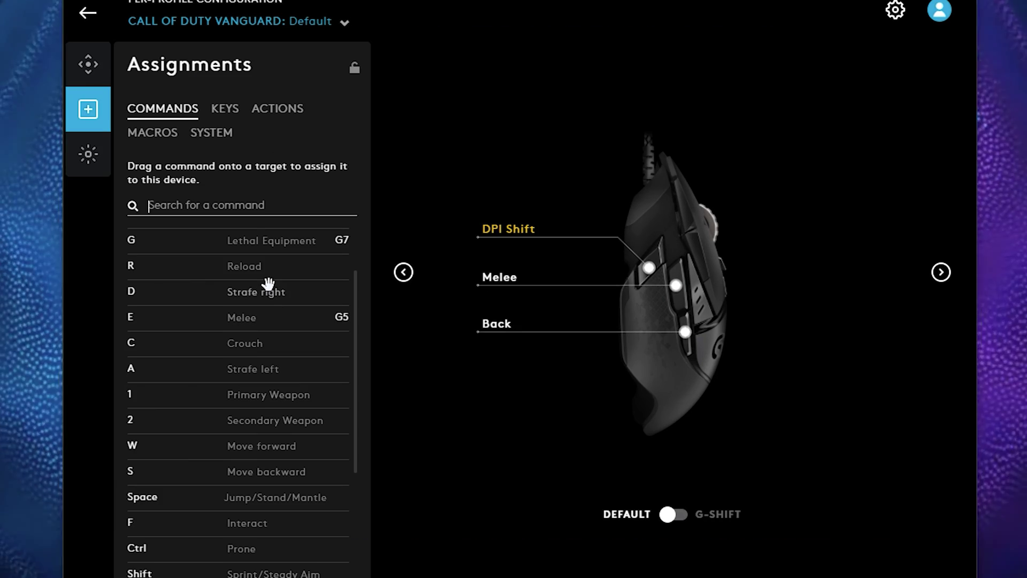
left_click_drag(264, 268, 517, 334)
left_click_drag(541, 406, 518, 335)
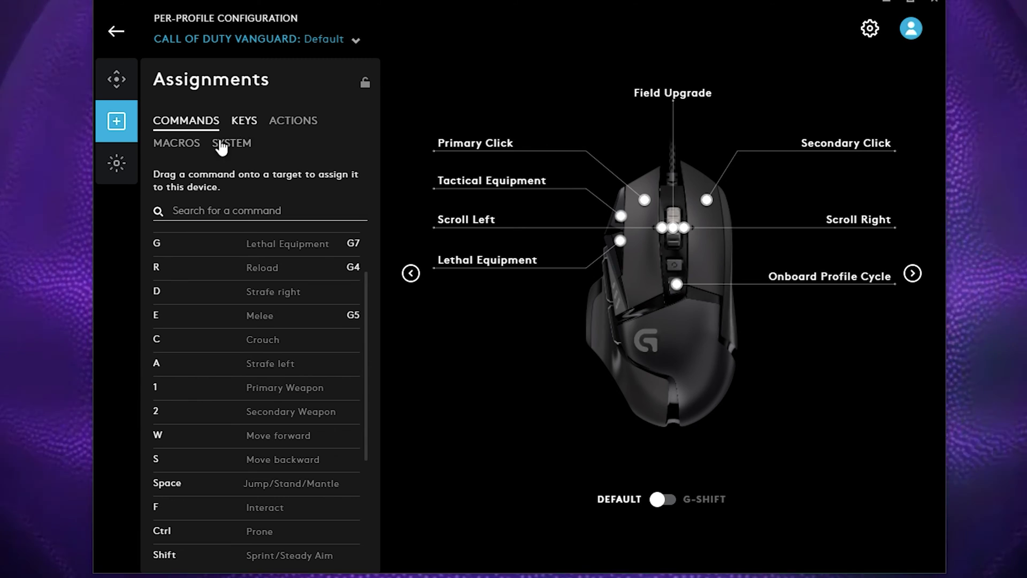
left_click(244, 120)
Map the [ key to Scroll Left and the ] key to Scroll Right.
left_click(207, 211)
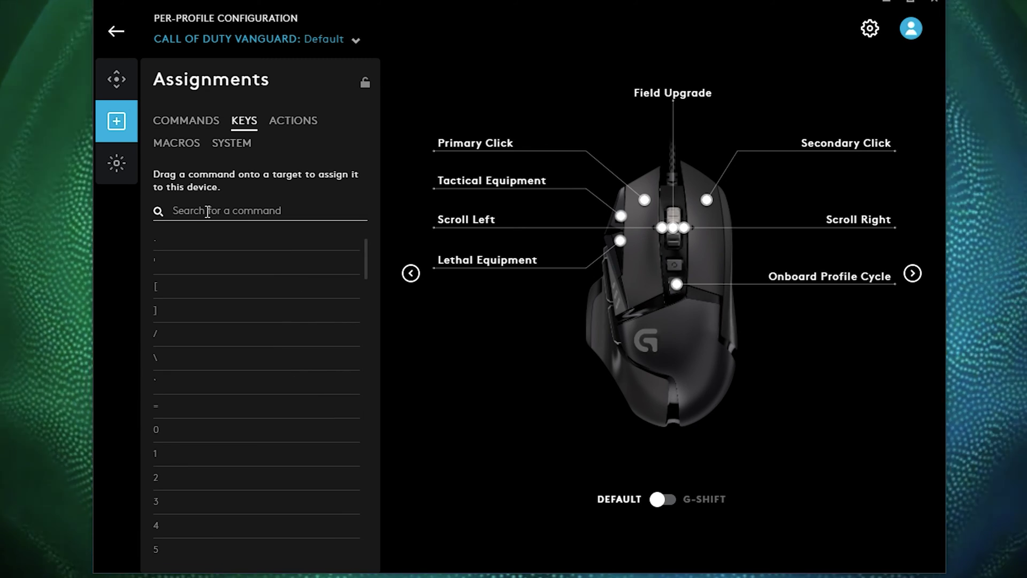
type("[")
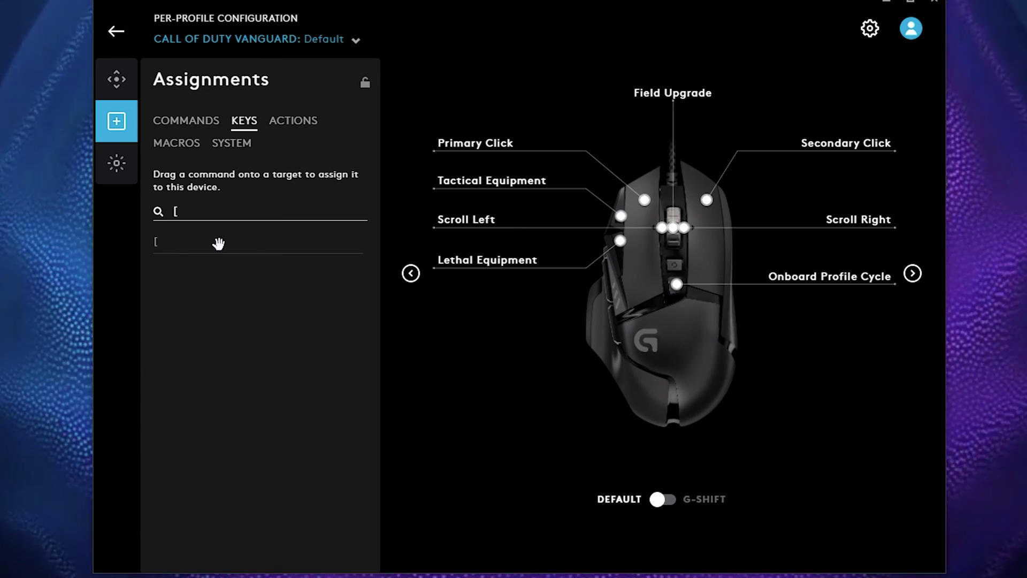
left_click_drag(152, 242, 433, 227)
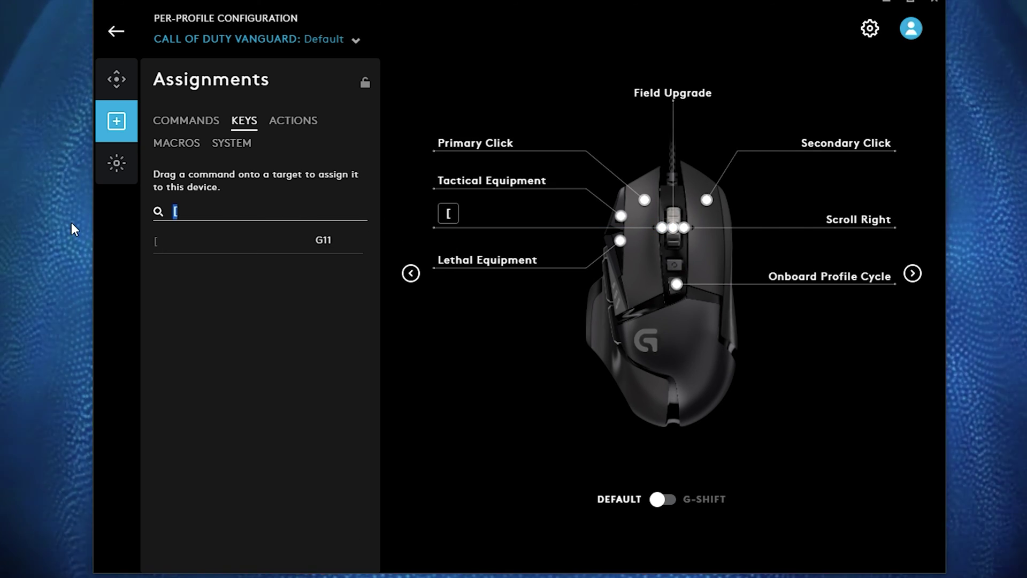
type("]")
left_click_drag(193, 243, 846, 230)
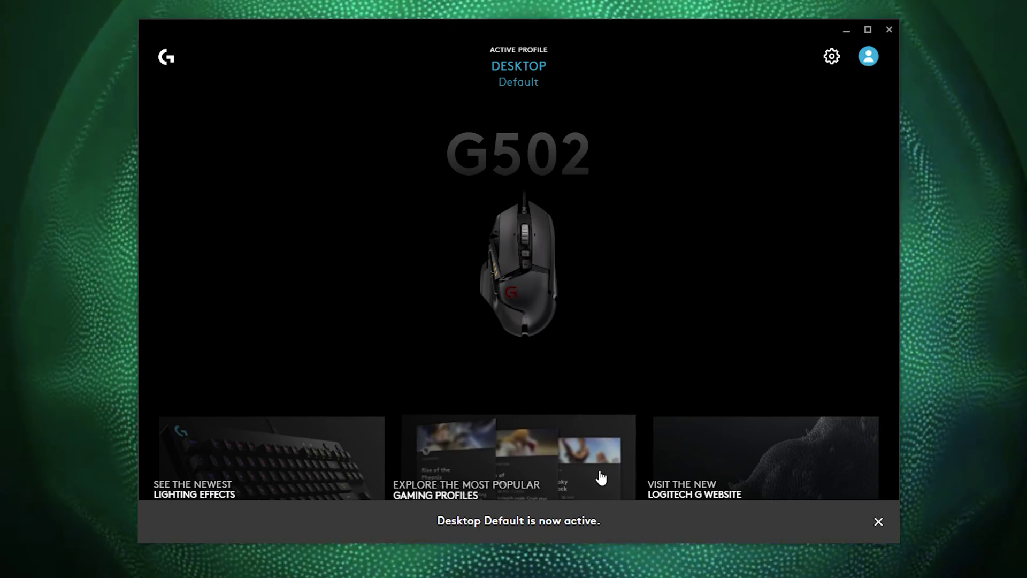
Search the popular community gaming profiles using the filters HALO and INFINITE.
left_click(874, 521)
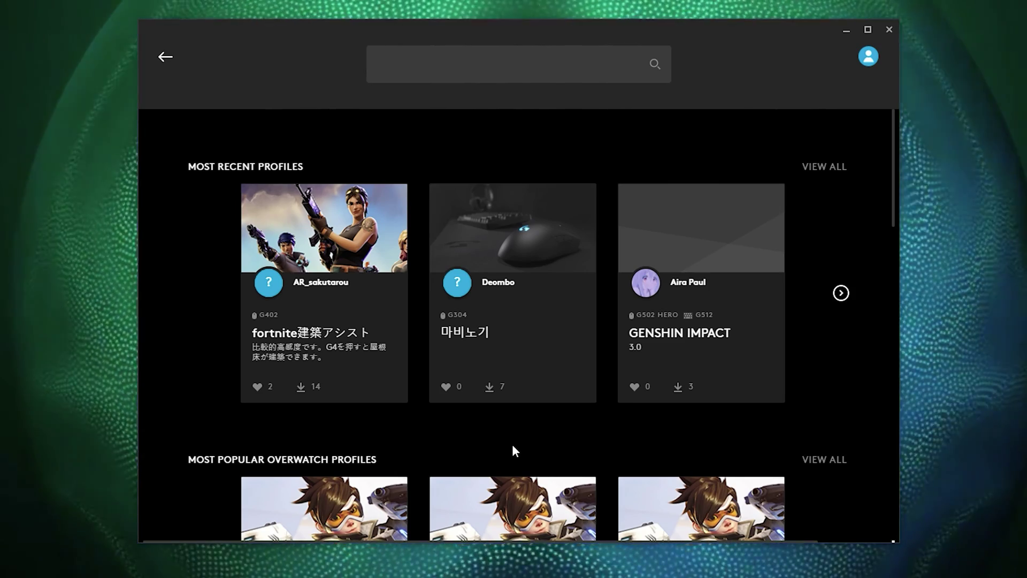
scroll(592, 393, "down", 3)
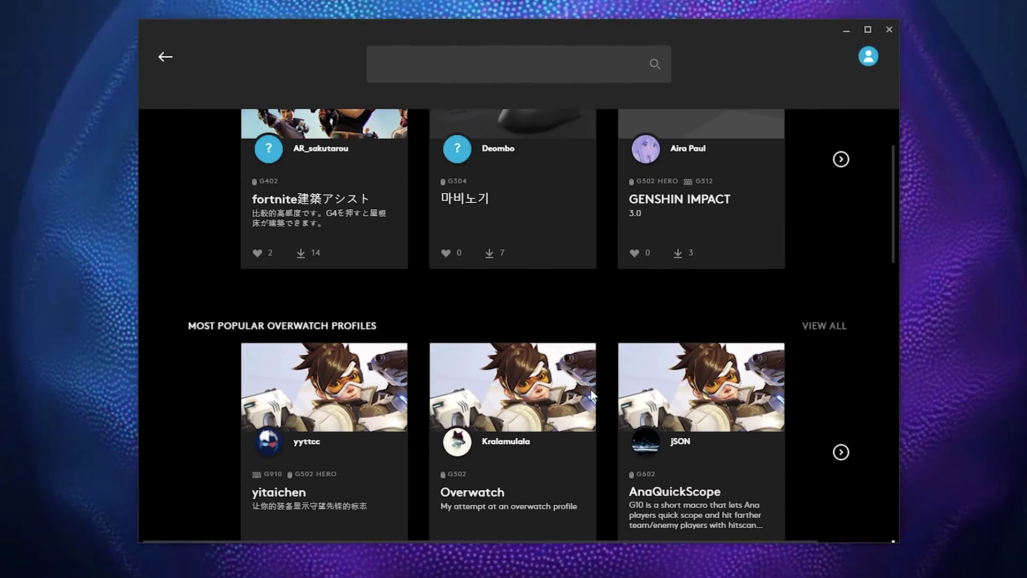
scroll(595, 384, "up", 2)
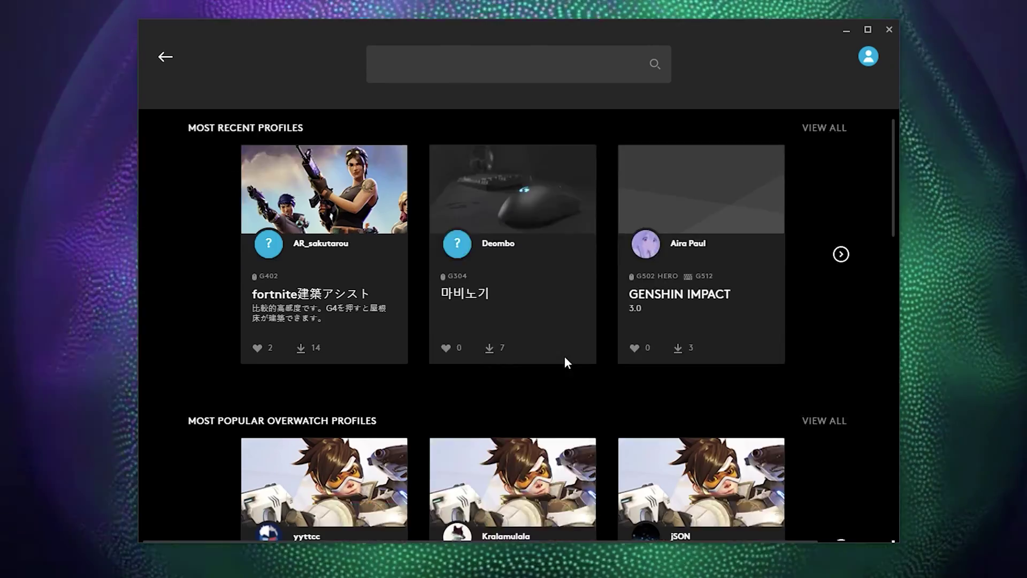
scroll(551, 369, "down", 6)
scroll(541, 373, "up", 7)
type("ha")
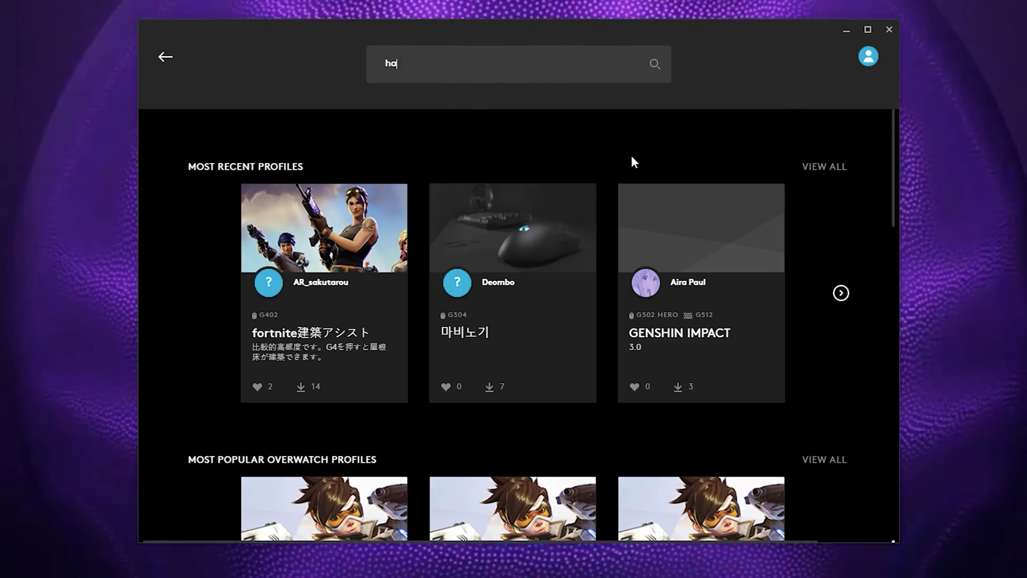
type("lo")
key("Return")
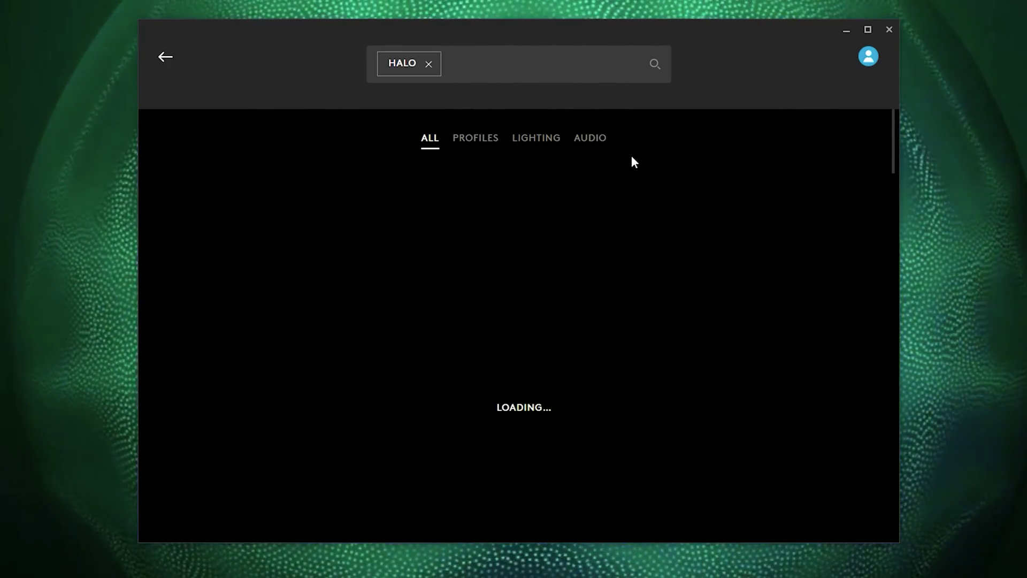
type("infinite")
key("Return")
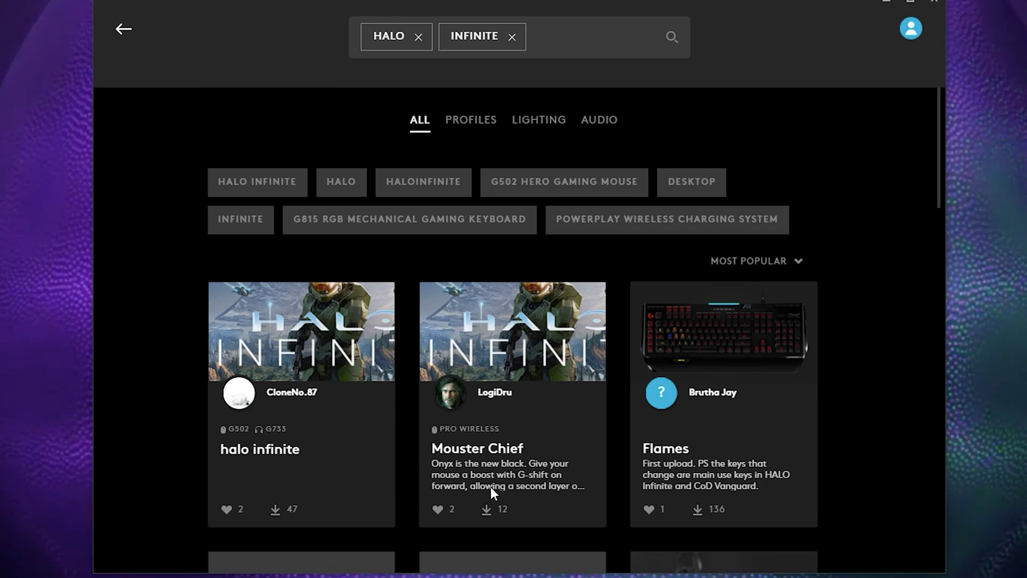
Download the community 'halo infinite' profile, then leave the search results.
left_click(315, 498)
left_click(487, 278)
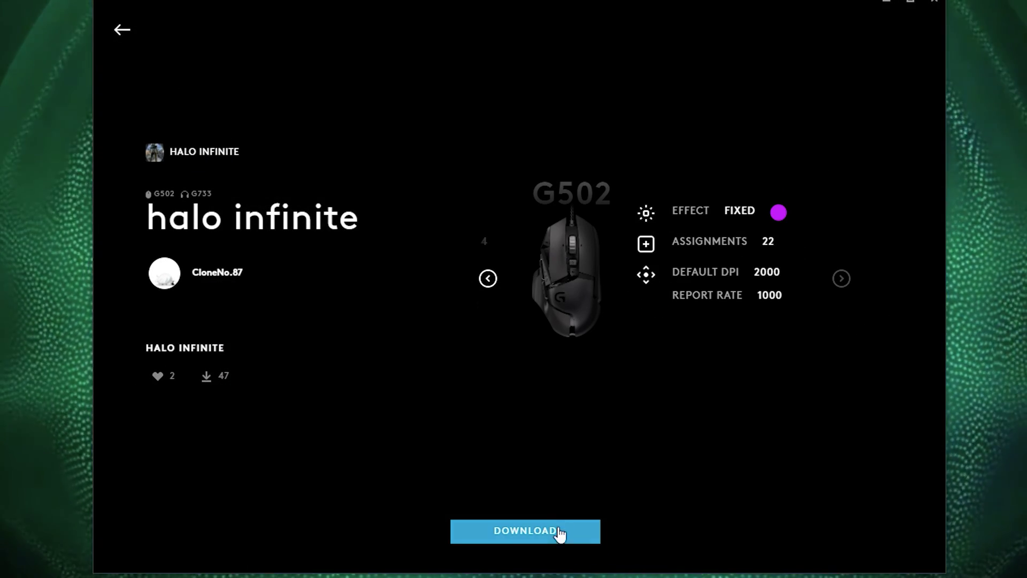
left_click(527, 535)
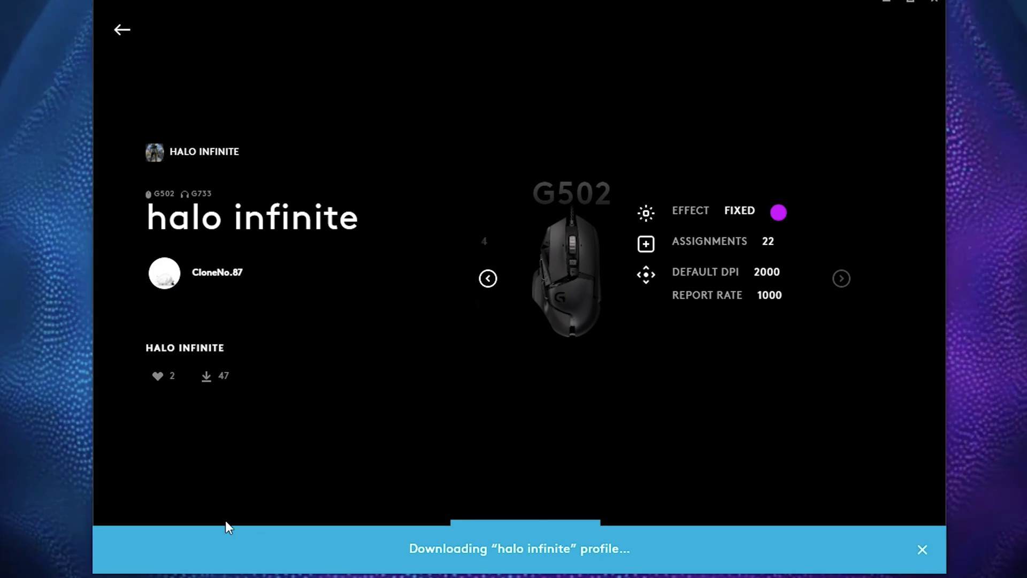
left_click(122, 30)
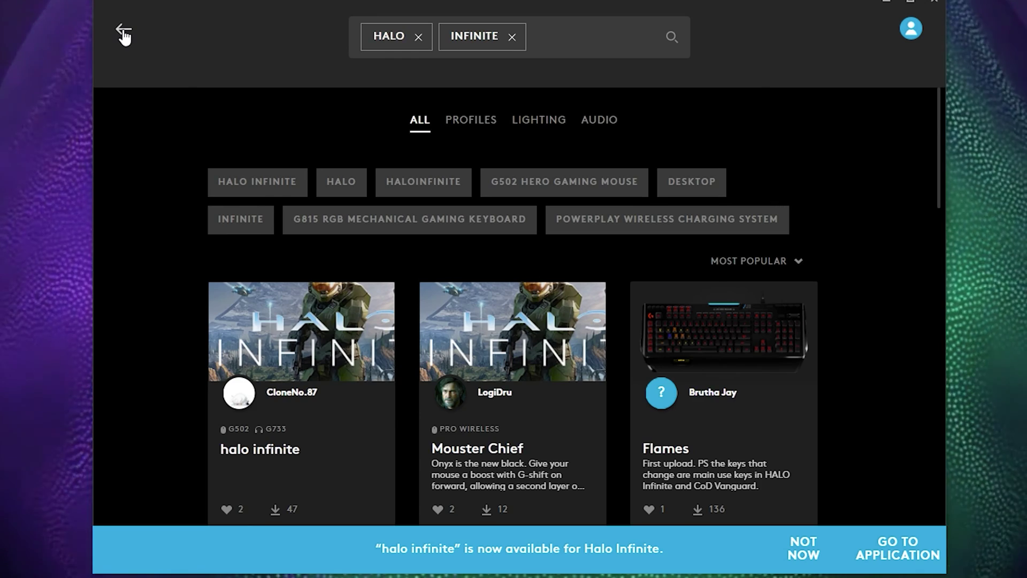
left_click(124, 32)
Make the downloaded halo infinite profile active for the Halo Infinite game.
left_click(120, 31)
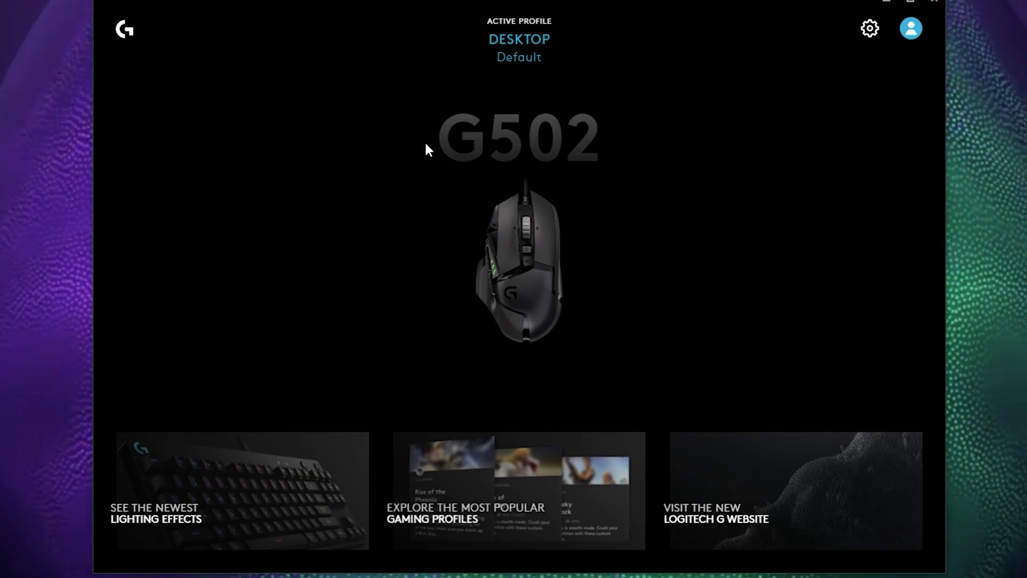
left_click(522, 47)
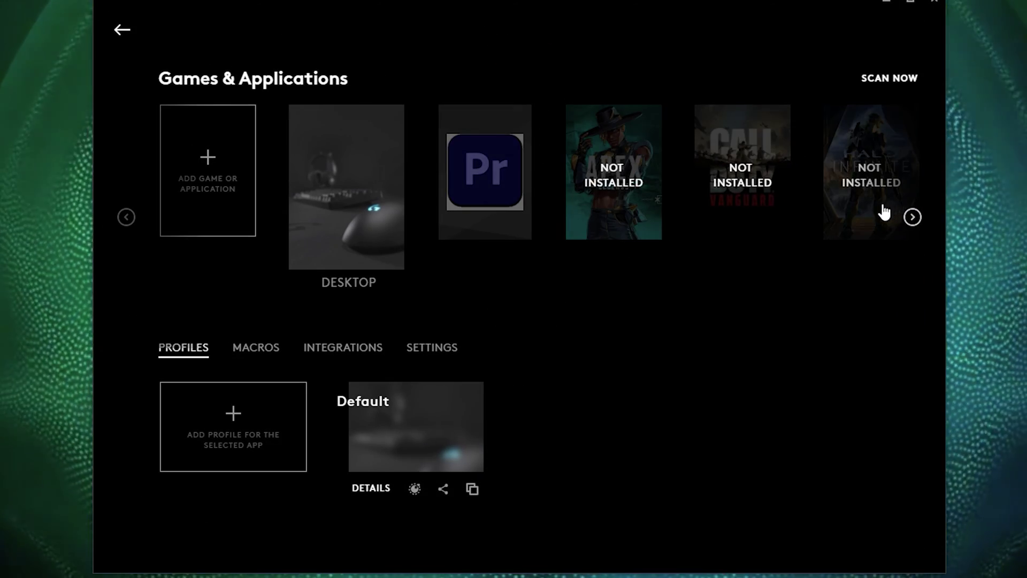
left_click(913, 216)
left_click(832, 202)
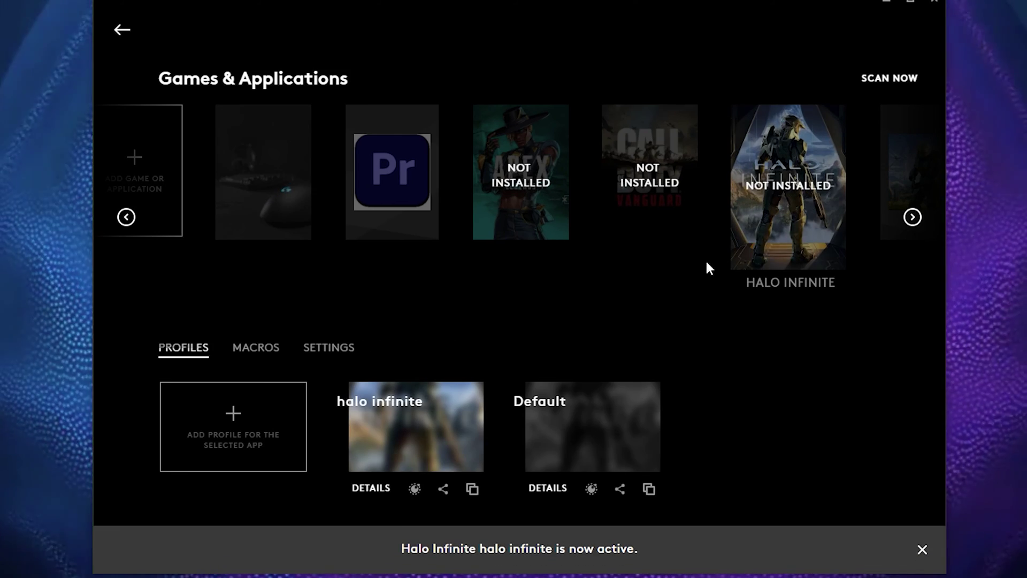
left_click(413, 415)
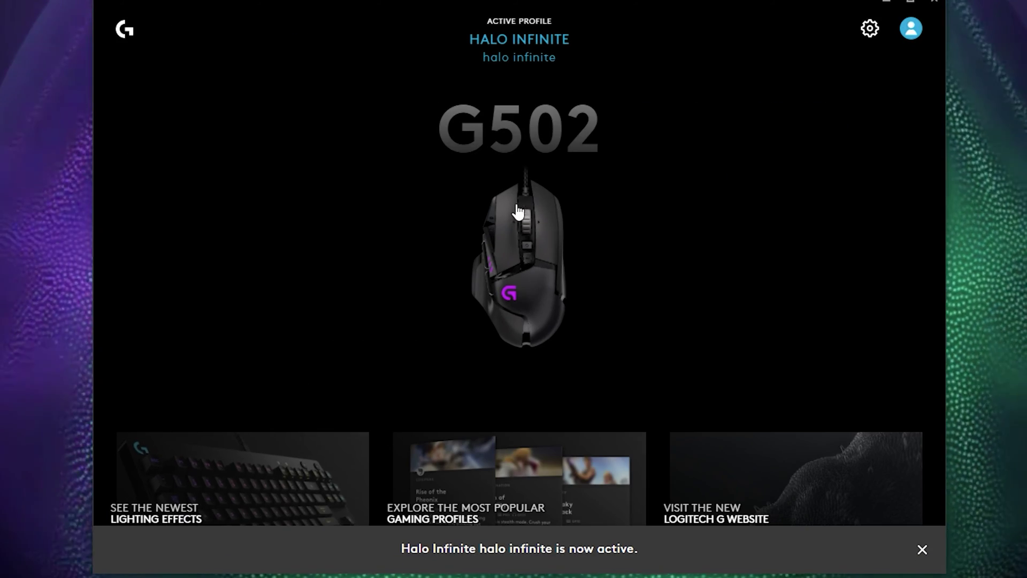
Review the profile's G502 button assignments from side and top views, including the G-Shift layer.
left_click(529, 199)
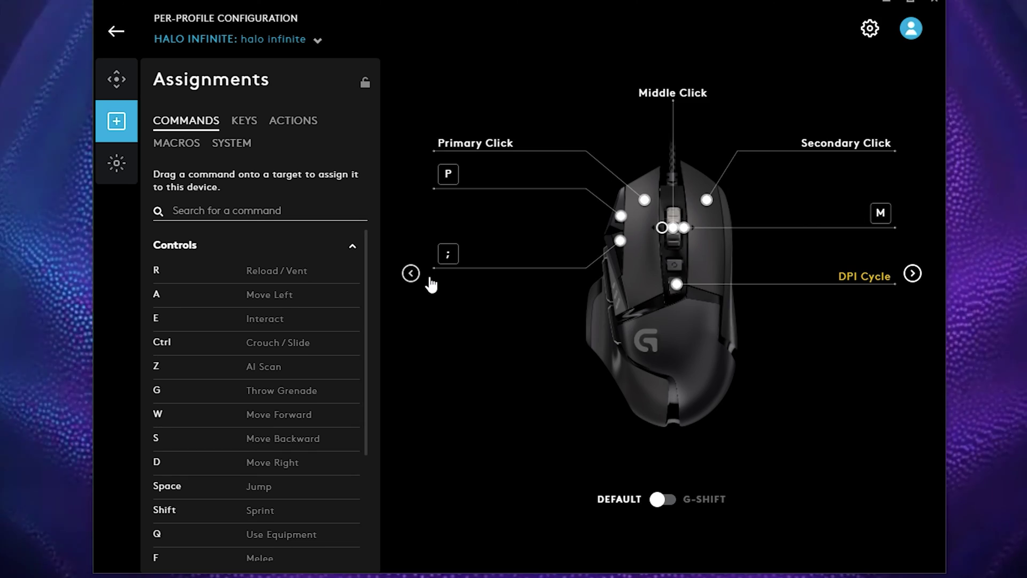
left_click(413, 275)
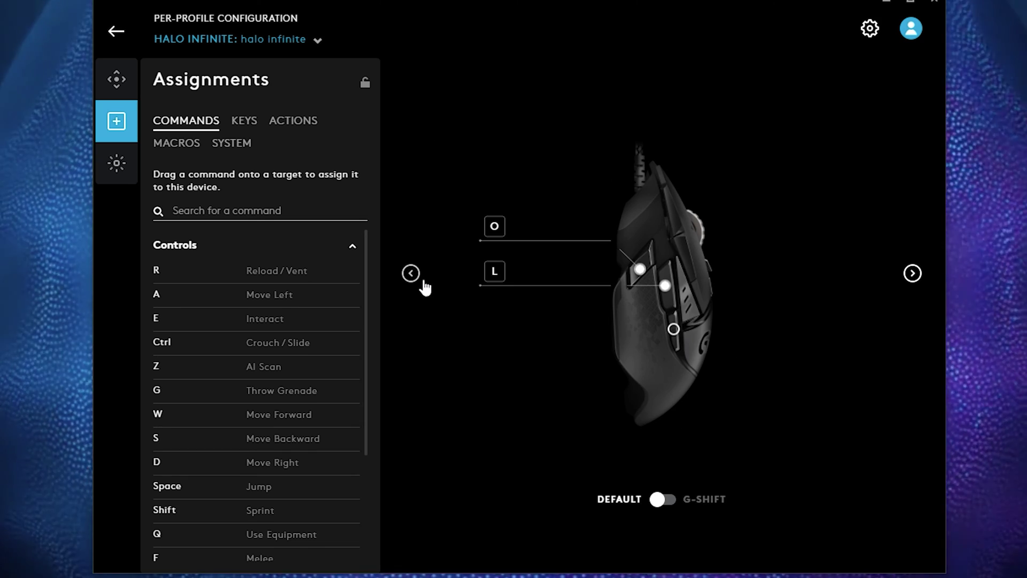
left_click(917, 284)
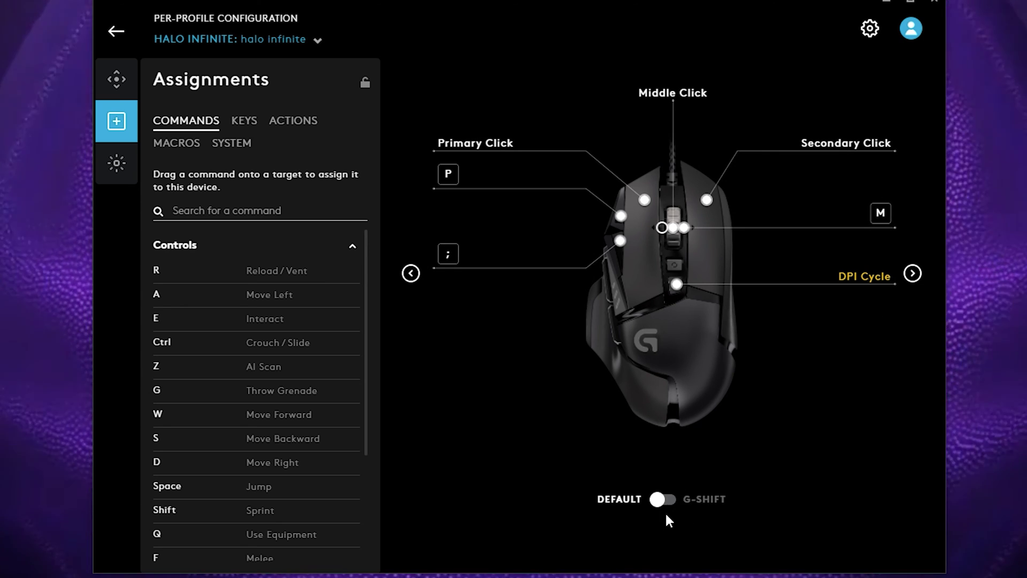
left_click(662, 495)
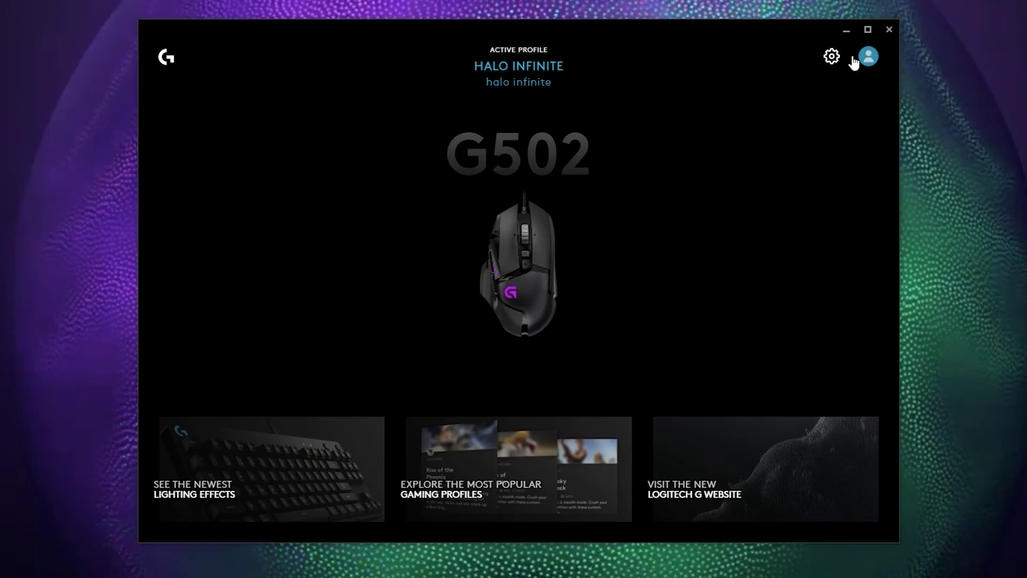
View the G HUB application settings, then return to the G502 home screen.
left_click(830, 57)
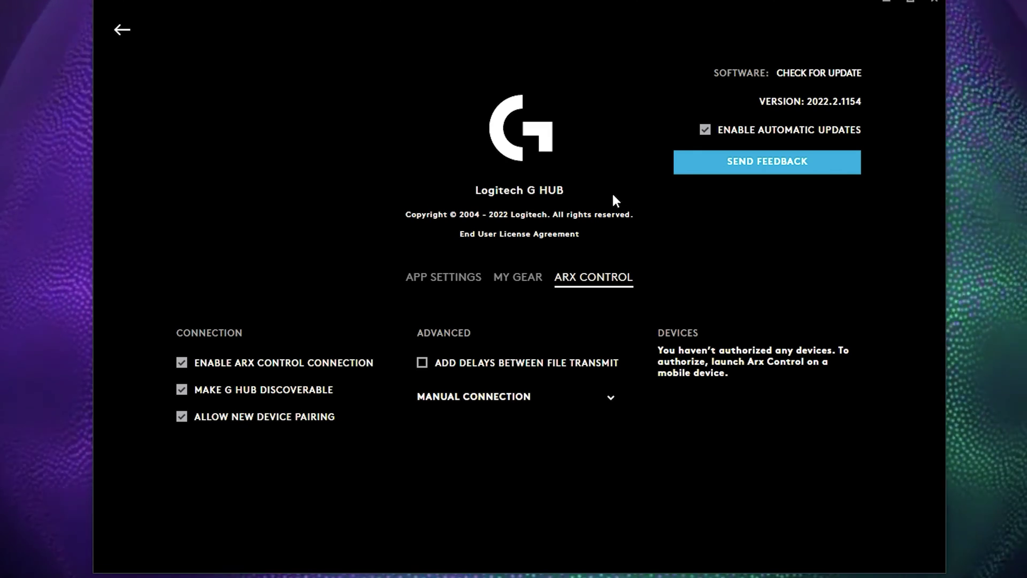
left_click(123, 31)
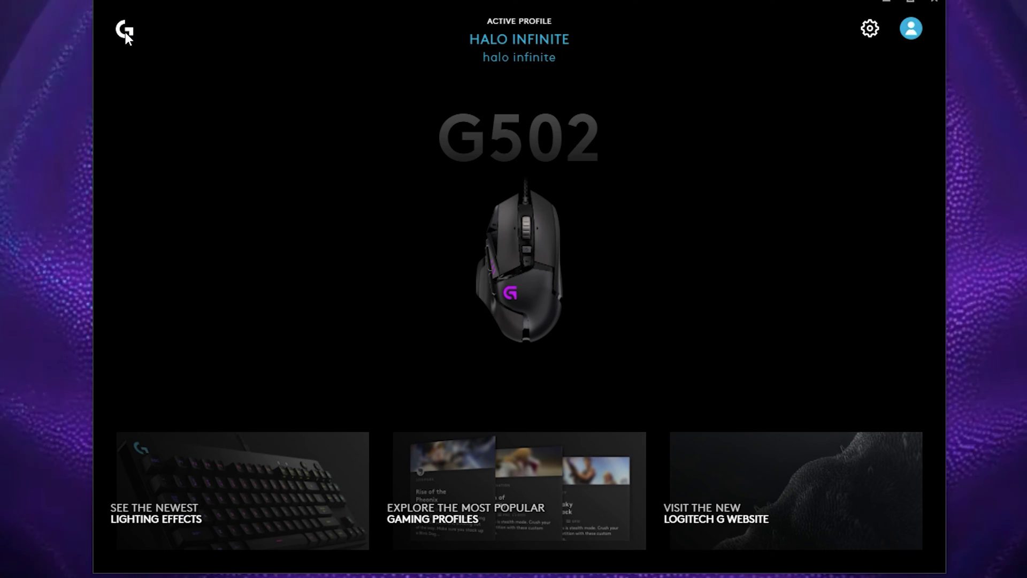